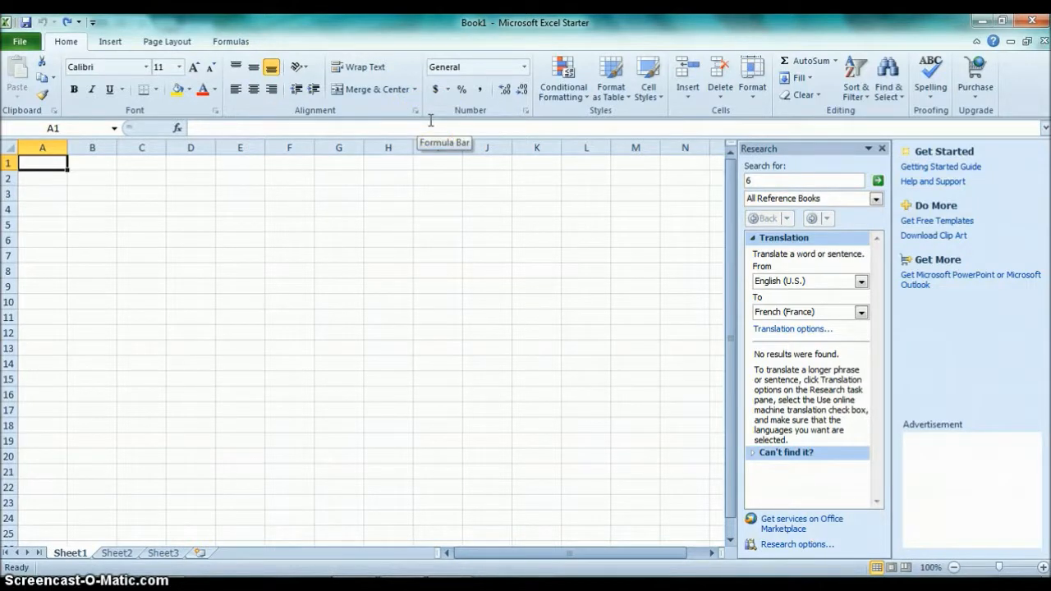
- Enter the value 1 in each of cells A1 through A4
left_click(430, 121)
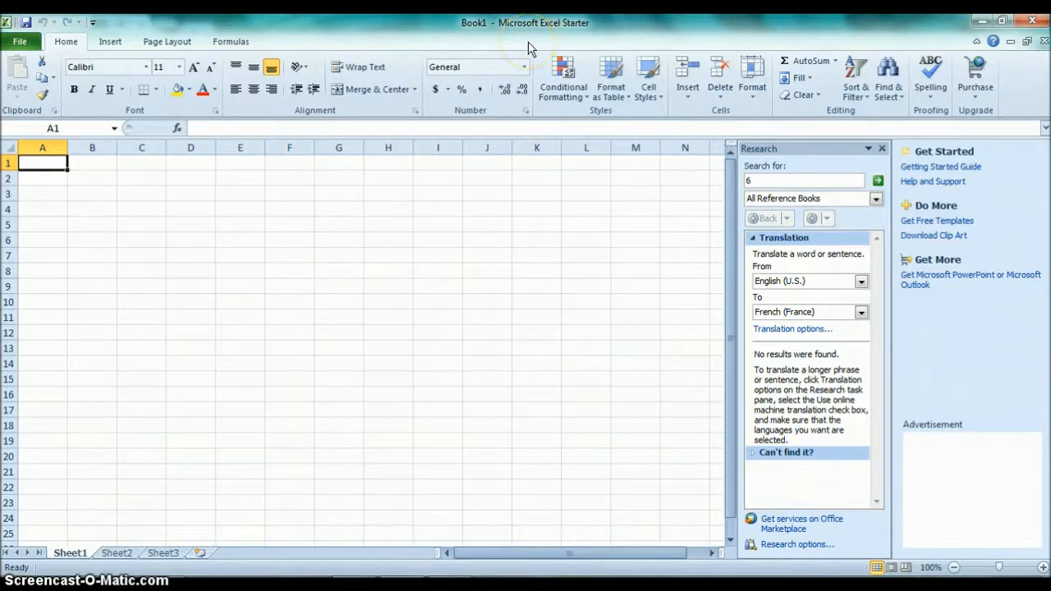
type("1")
key("Return")
type("1")
left_click(43, 211)
left_click(41, 193)
type("1")
left_click(45, 213)
type("1")
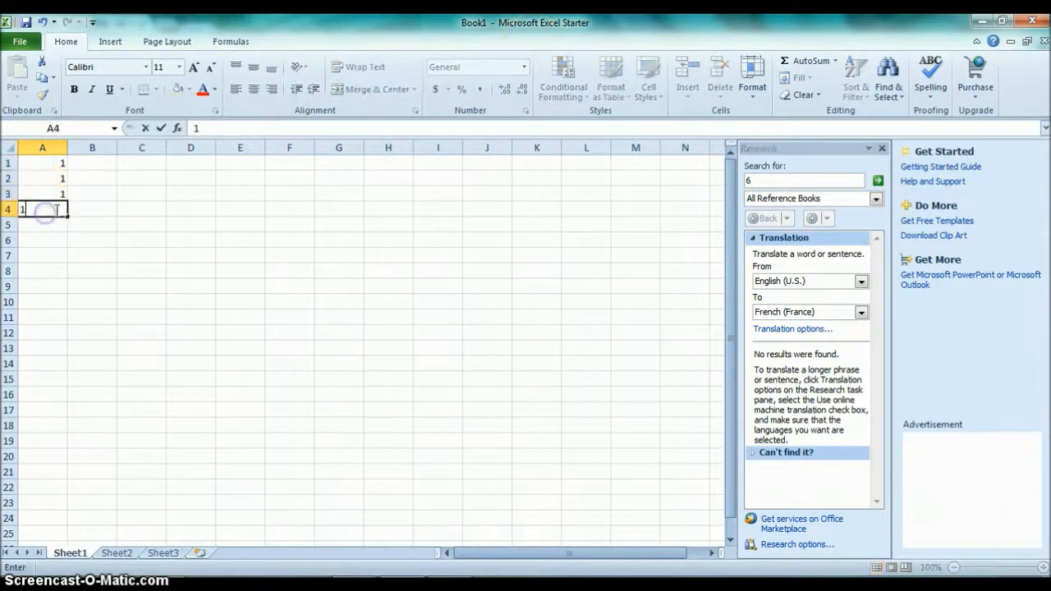
- Fill the value 1 from cell A1 down column A to A16
left_click(62, 165)
left_click_drag(67, 167, 70, 313)
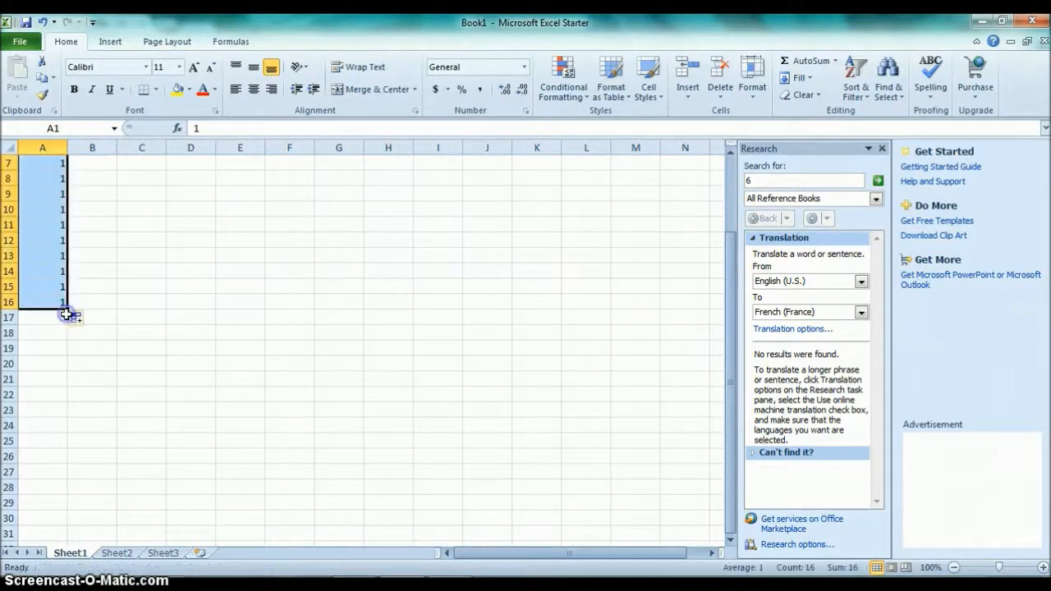
scroll(90, 320, "up", 2)
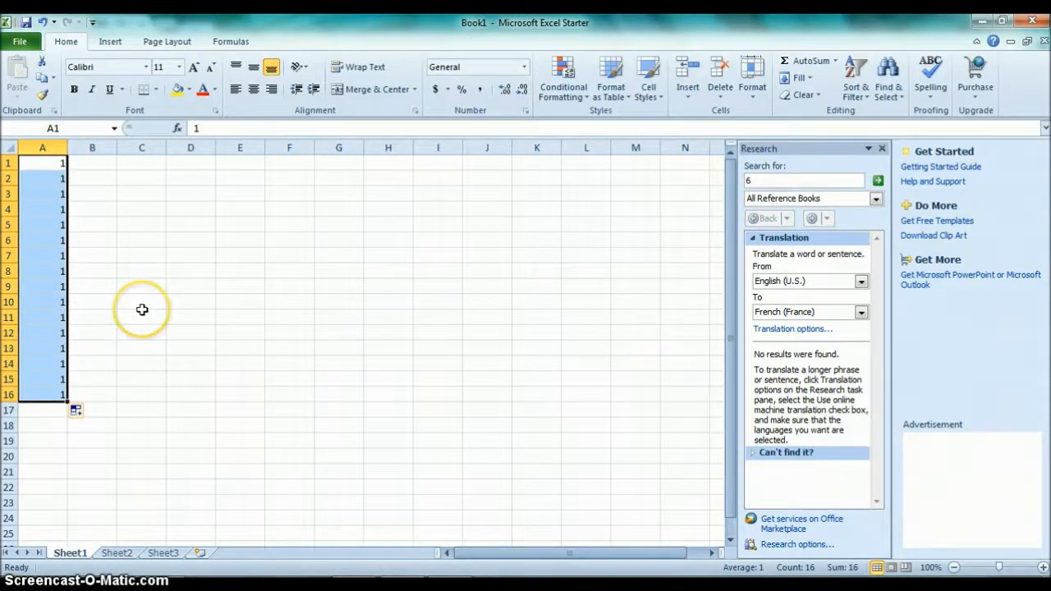
- Undo the fill and all the entries of 1 in column A
key("ctrl+z")
key("ctrl+z")
key("ctrl+z")
key("ctrl+z")
left_click(41, 22)
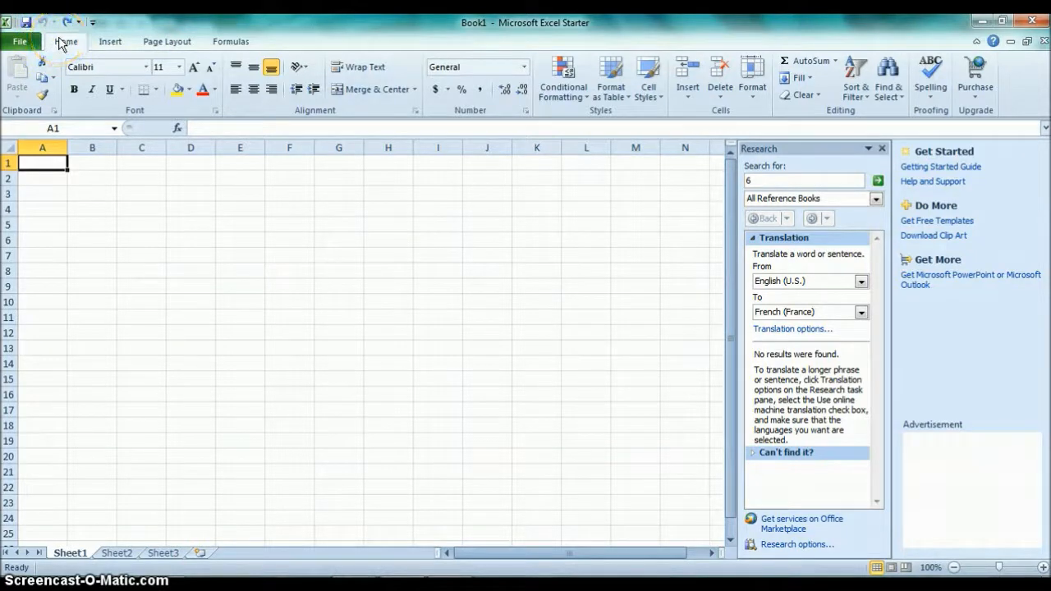
- Enter 1 in cell A1 and 2 in cell A2 as the start of a number series
type("1")
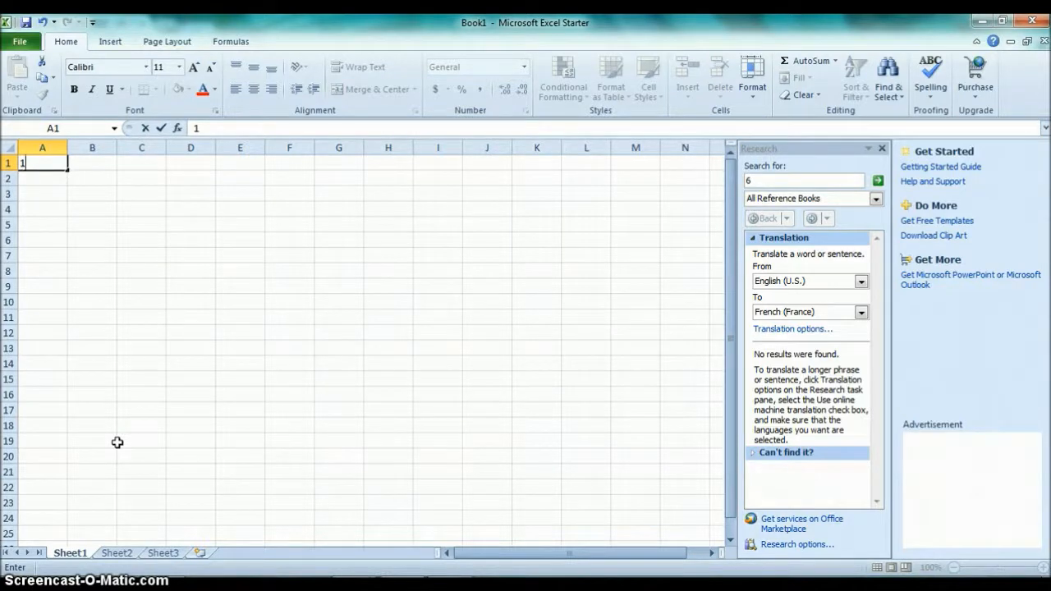
left_click(37, 178)
type("2")
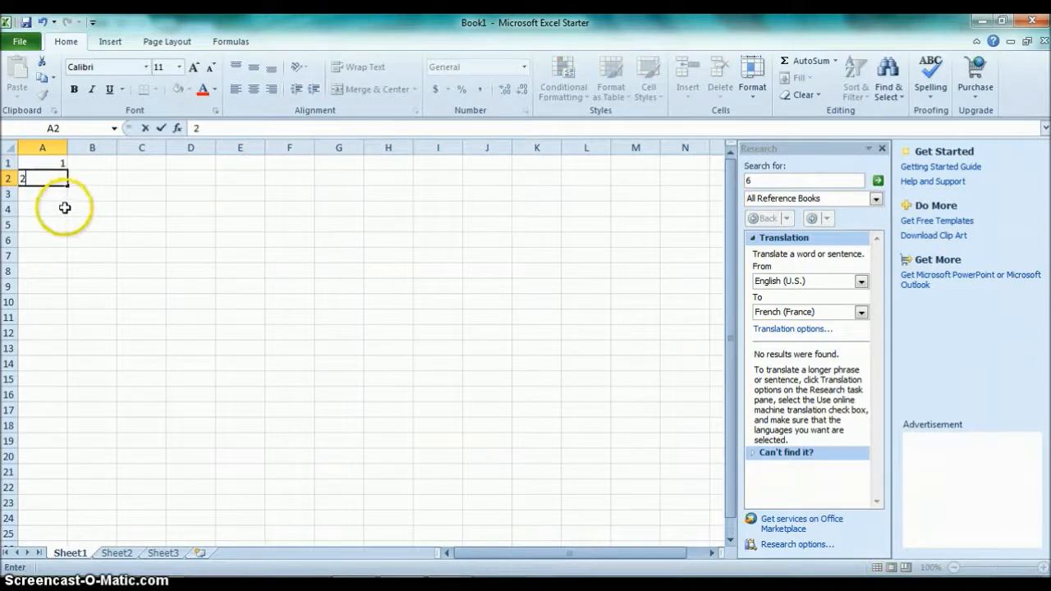
left_click(64, 207)
- Select A1:A2 and extend the number series down column A to row 25
left_click(51, 162)
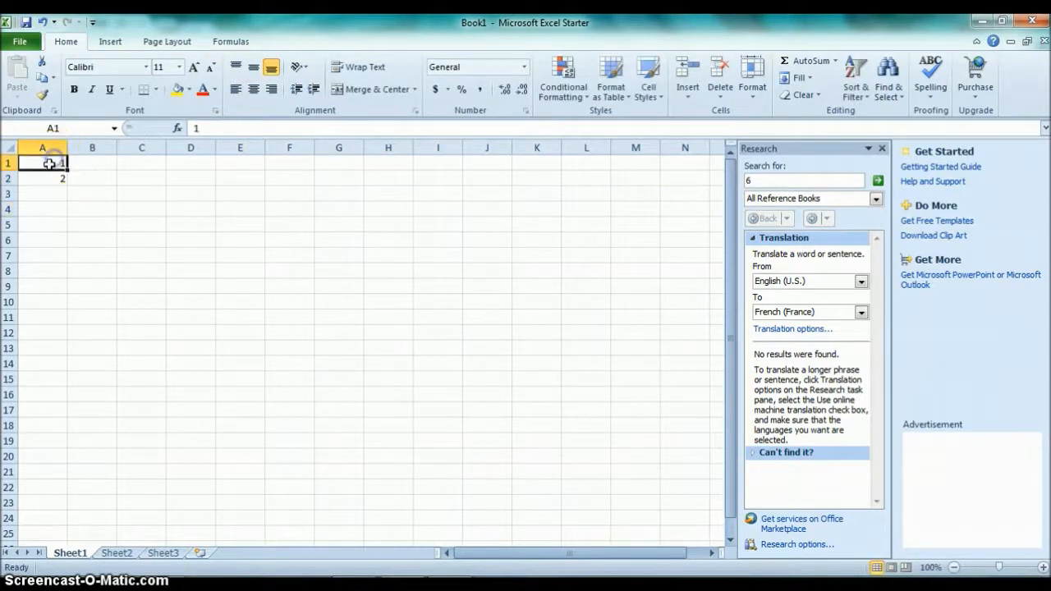
left_click_drag(50, 166, 31, 490)
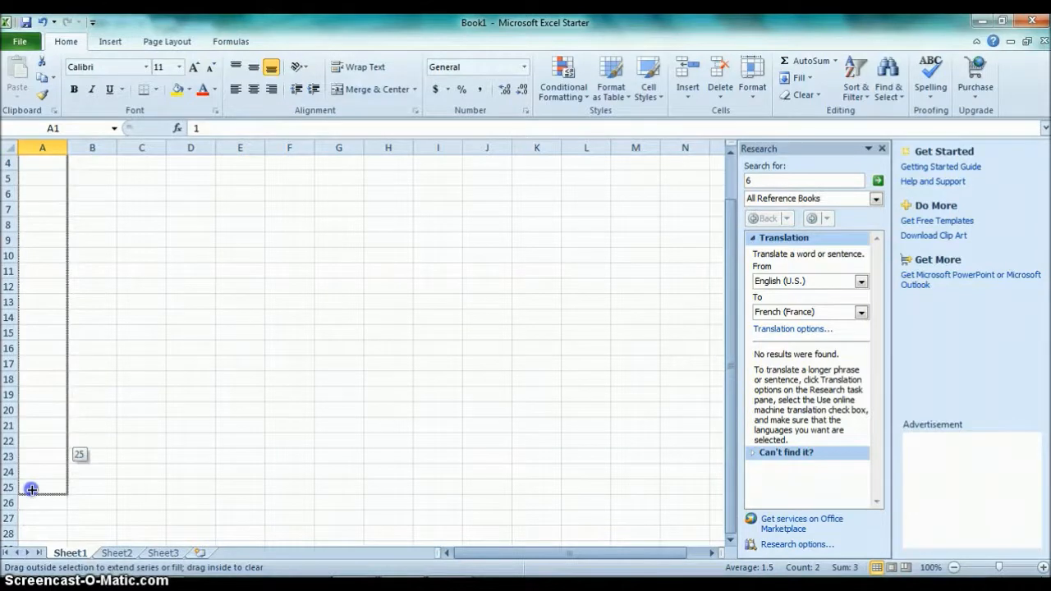
left_click_drag(34, 490, 34, 489)
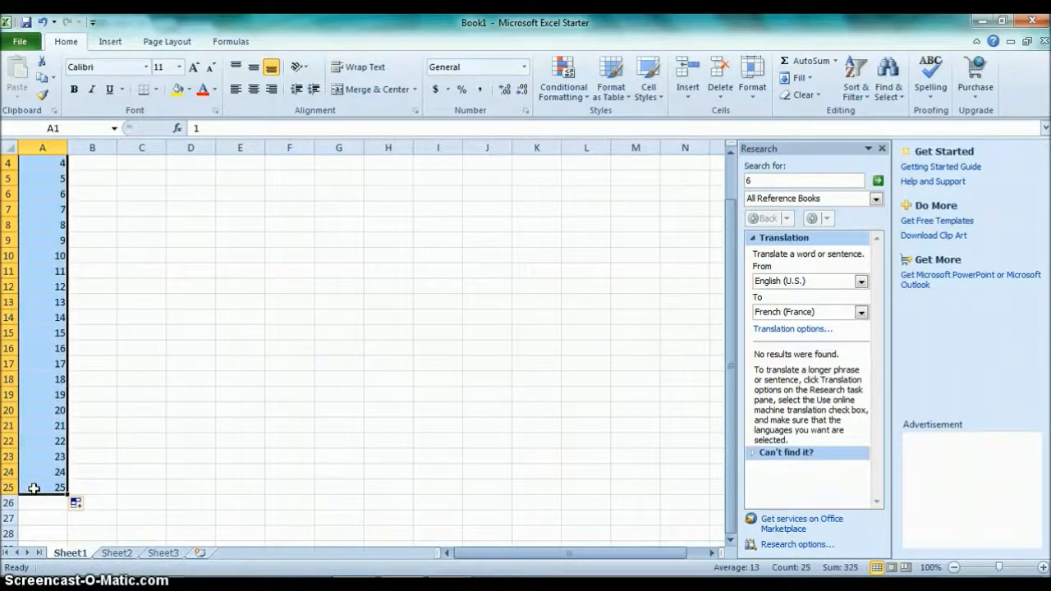
- Undo the series fill and the two starting numbers in column A
key("ctrl+z")
key("ctrl+z")
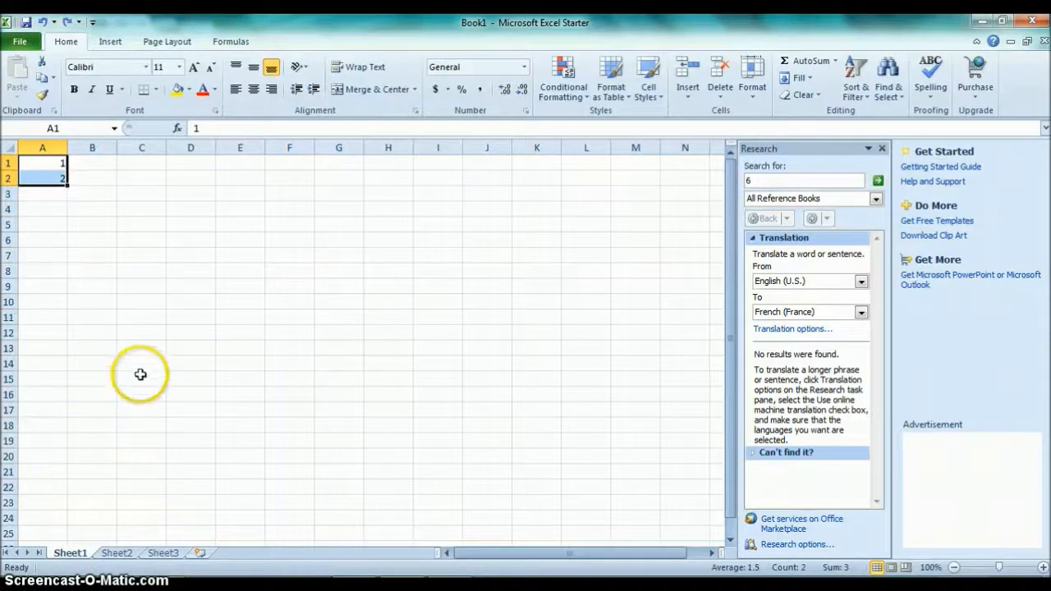
key("ctrl+z")
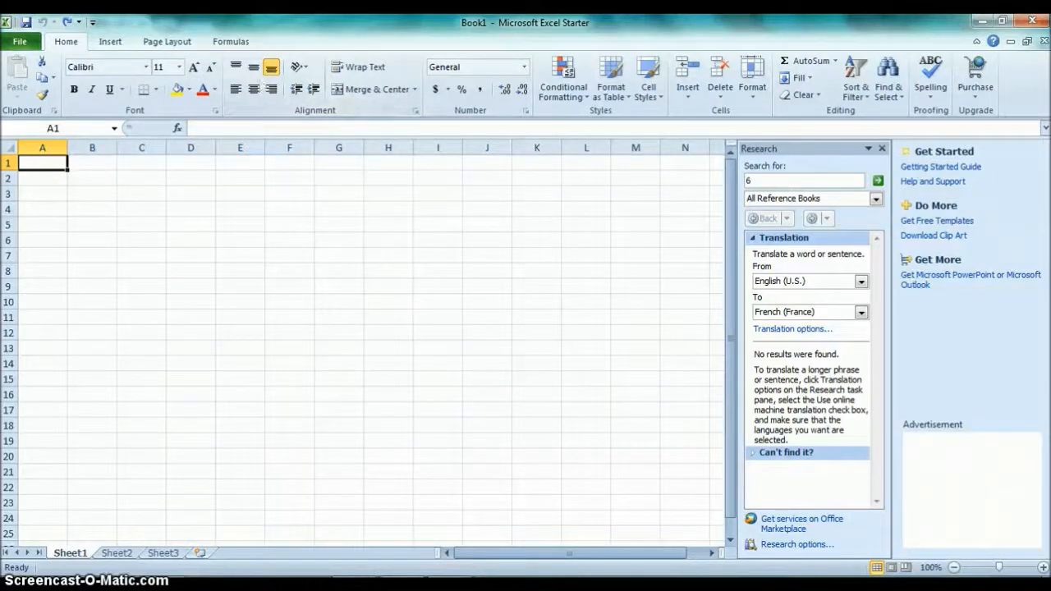
- Examine the function library's categories, including Math & Trig, Financial, Logical, Text, Date & Time and More Functions
left_click(231, 41)
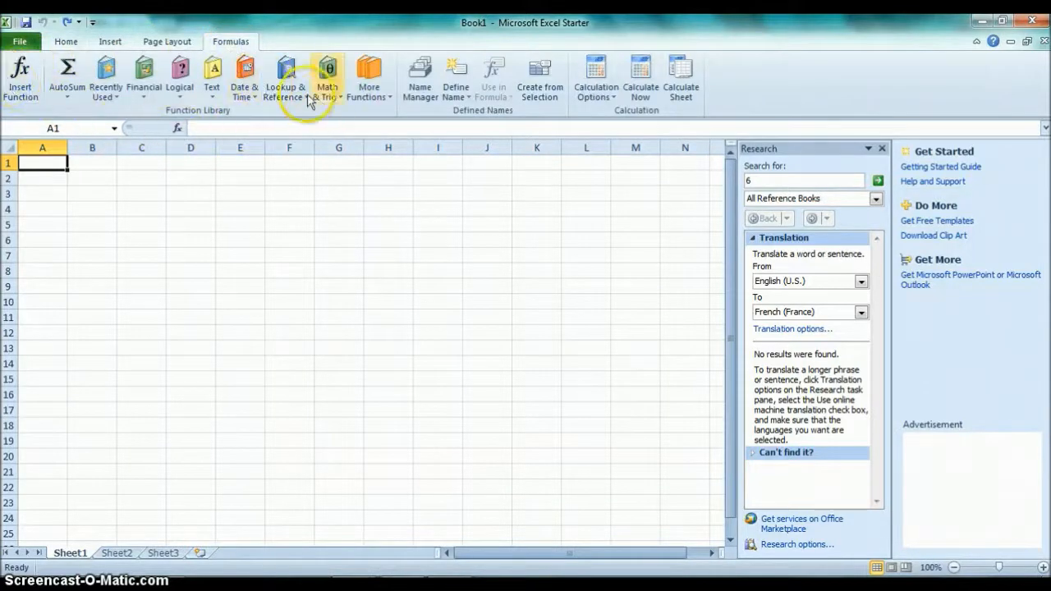
left_click(327, 97)
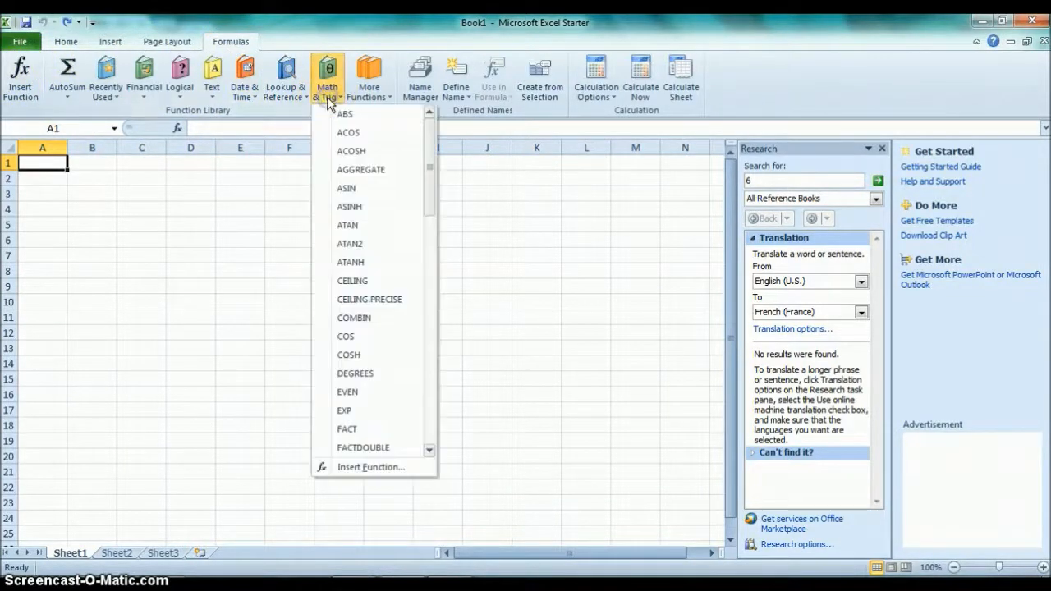
mouse_move(427, 175)
left_mouse_down()
mouse_move(439, 359)
mouse_move(425, 327)
left_mouse_up()
left_click(325, 76)
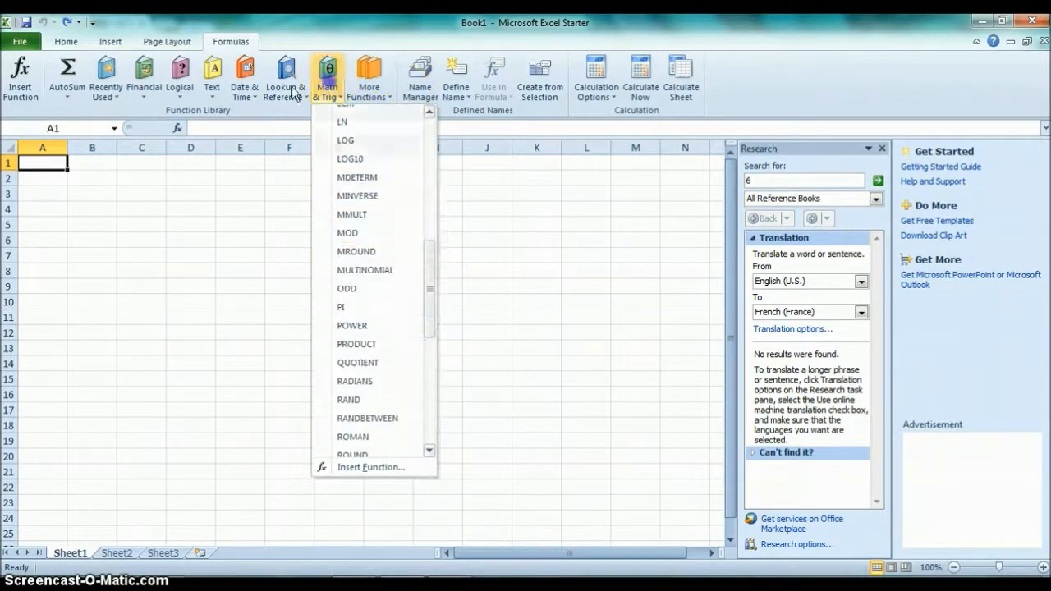
left_click(145, 83)
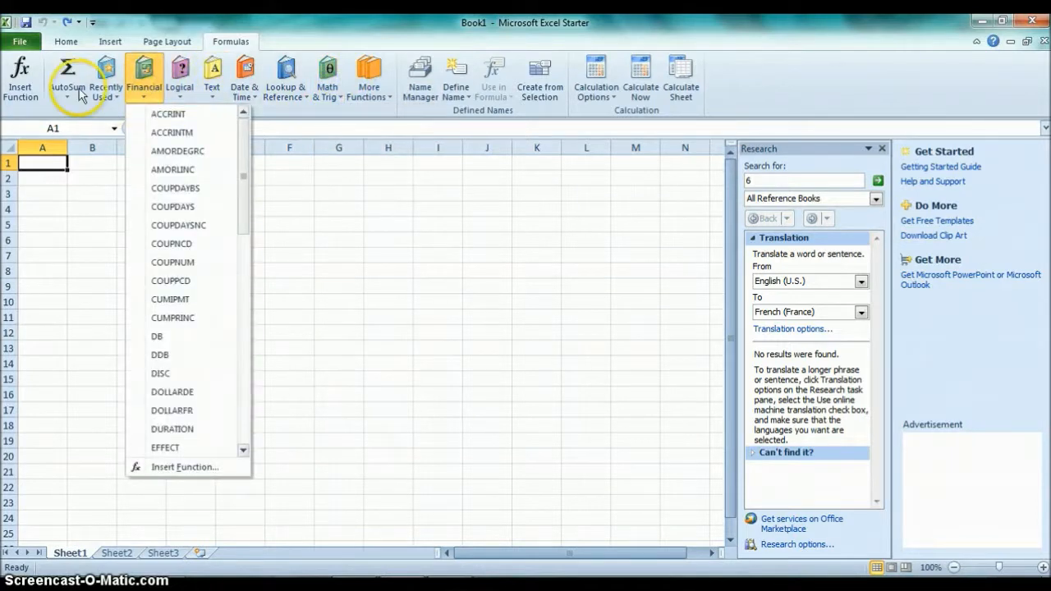
left_click(79, 91)
left_click(146, 95)
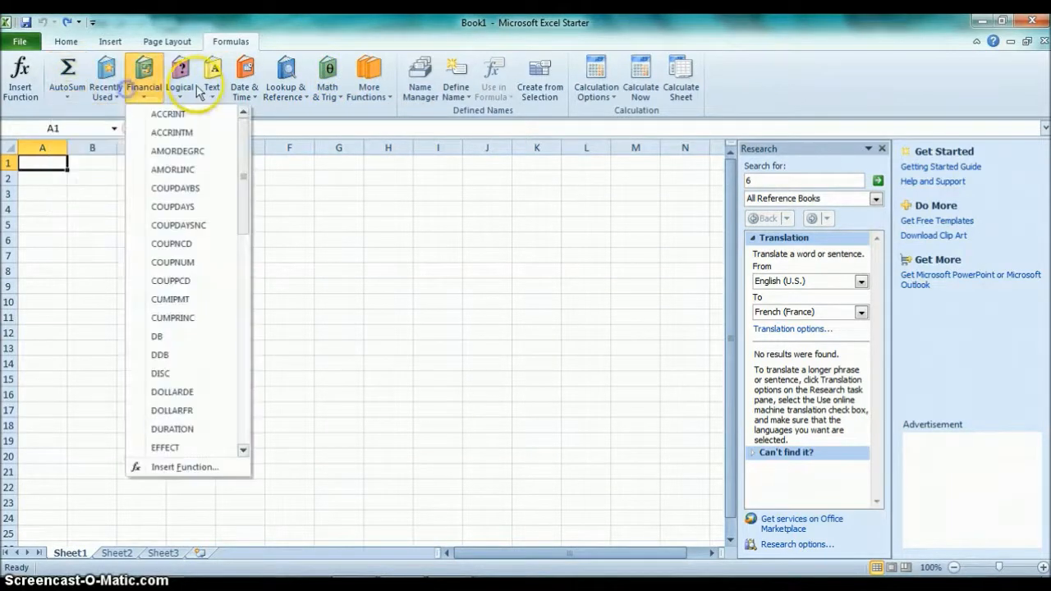
left_click(210, 95)
left_click(181, 95)
left_click(217, 96)
left_click(243, 96)
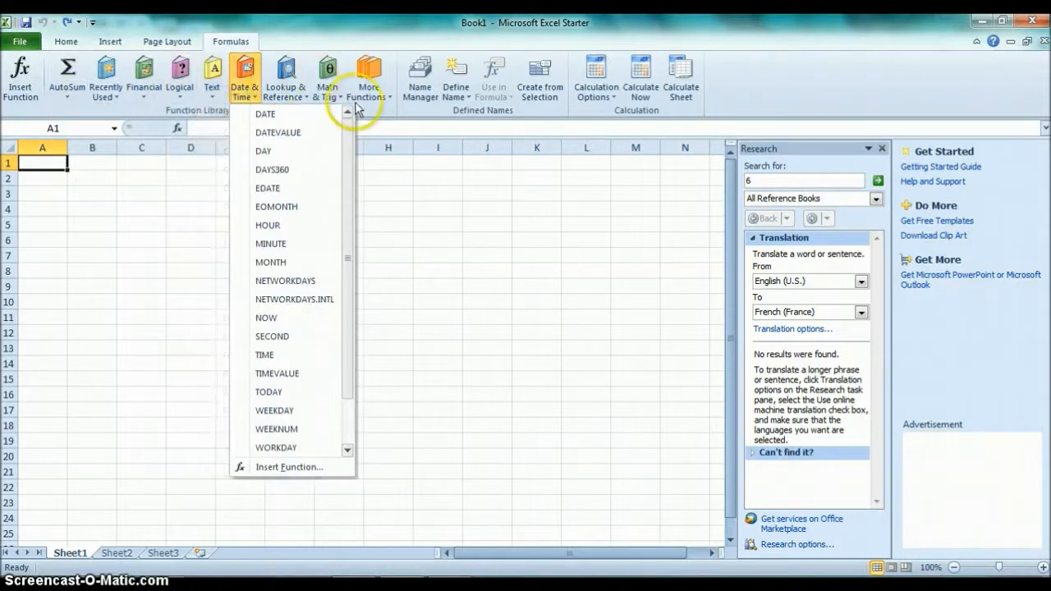
left_click(258, 97)
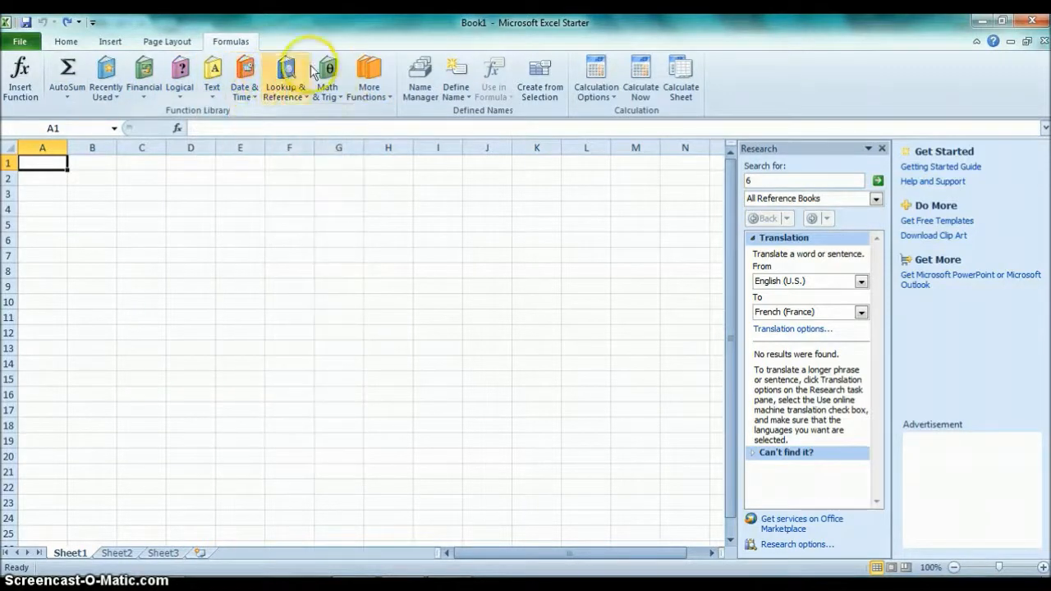
left_click(369, 90)
left_click(374, 89)
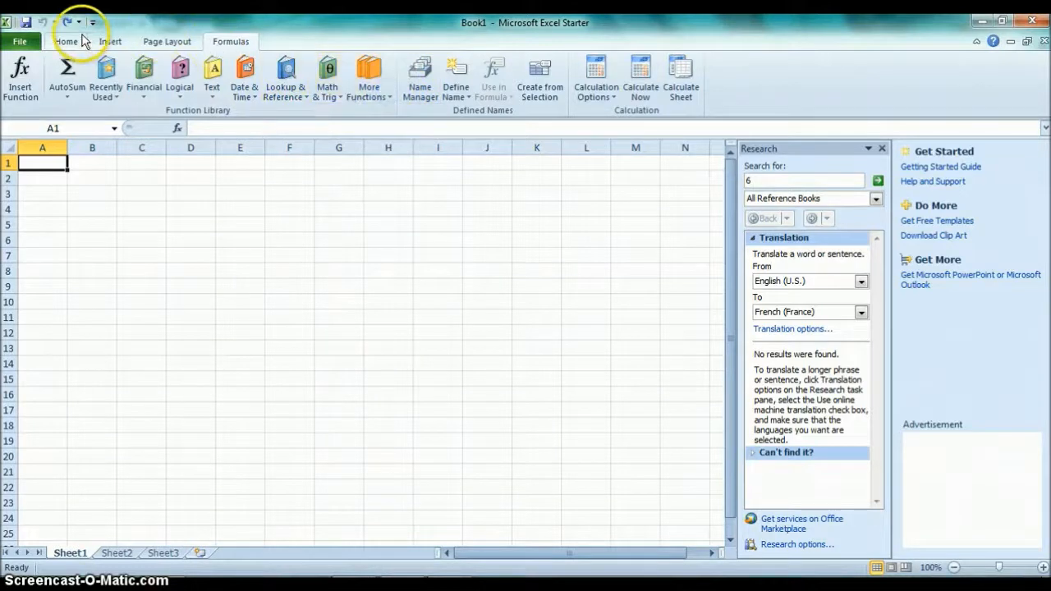
- Enter 1 in cell A1 and 2 in cell A2
type("1")
left_click(41, 183)
type("2")
left_click(47, 197)
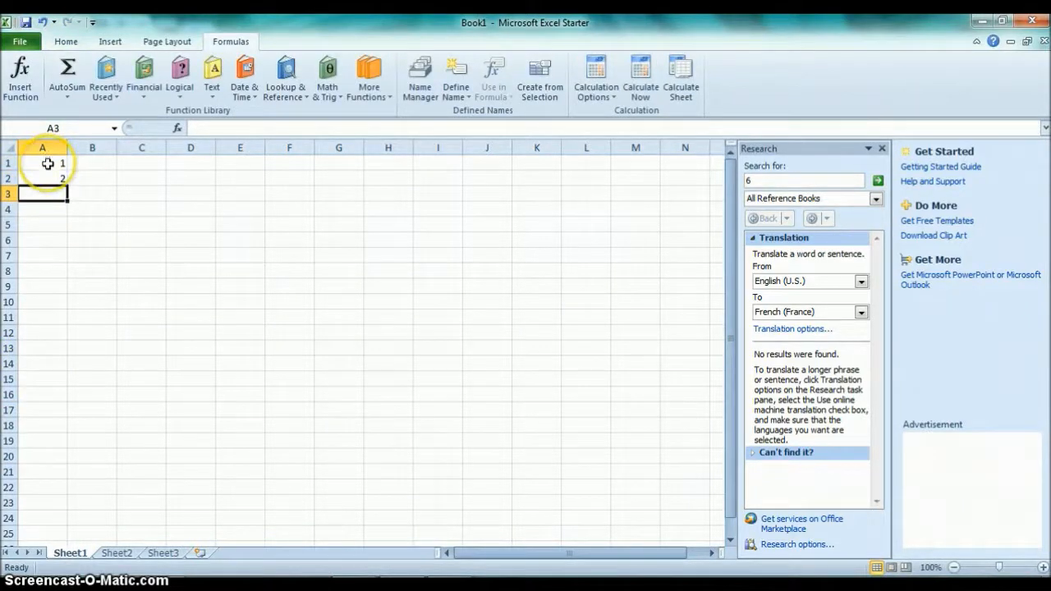
- Add up cells A1:A2 with AutoSum, placing the total in A3
left_click(47, 163)
left_click_drag(49, 165, 52, 182)
left_click(51, 194)
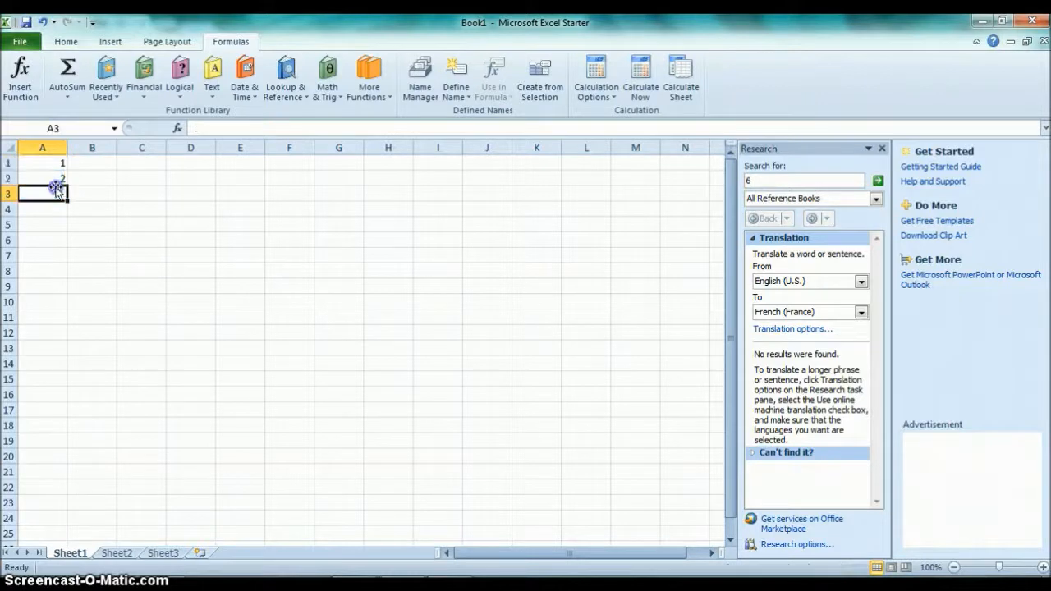
left_click_drag(48, 165, 47, 176)
left_click(67, 42)
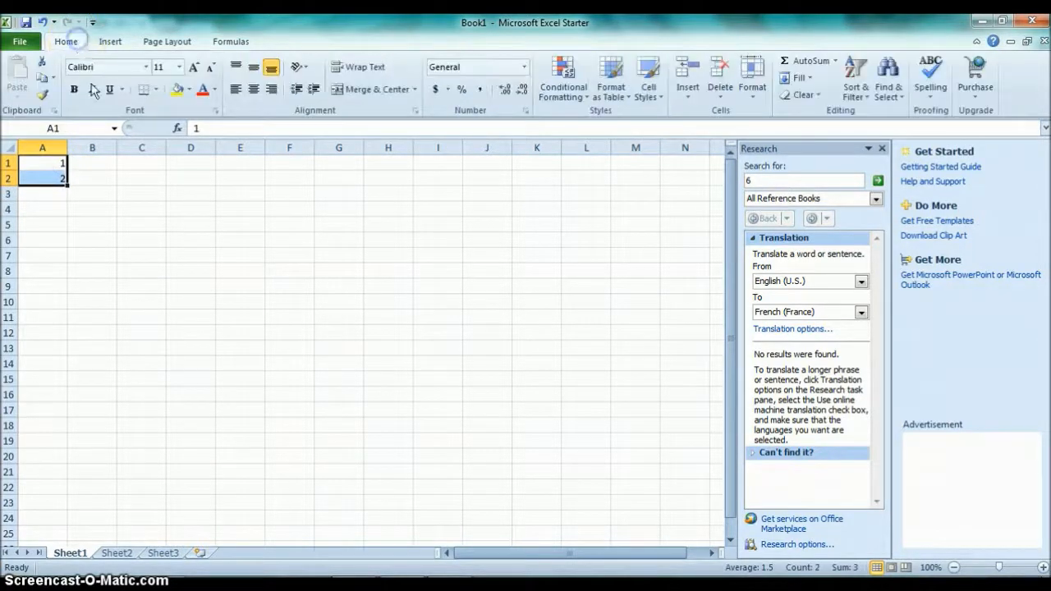
left_click(804, 62)
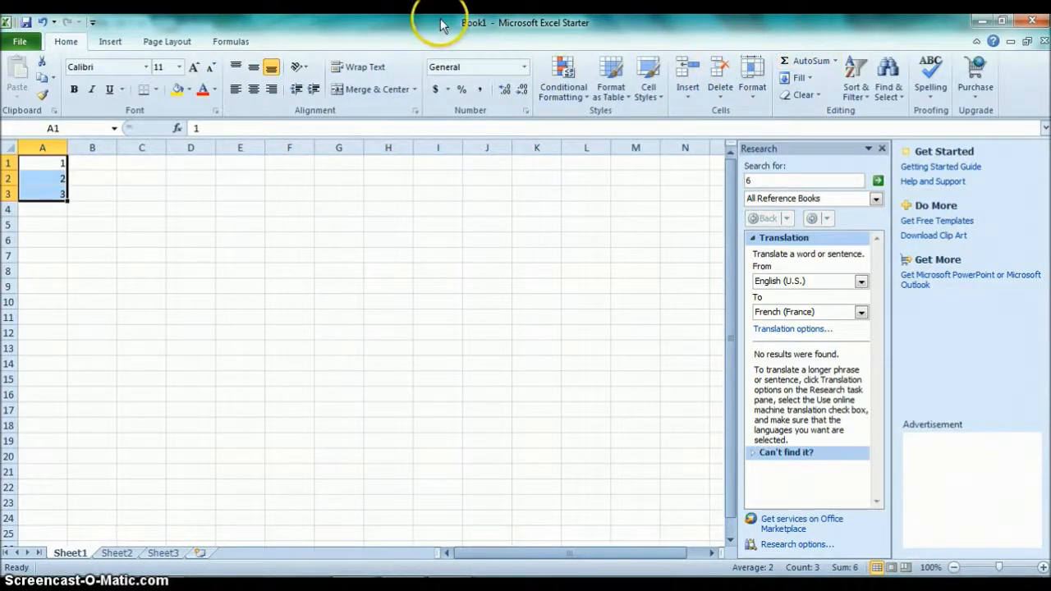
- Clear cell A1, and enter 1 in A4 and 2 in A5
key("BackSpace")
left_click(72, 226)
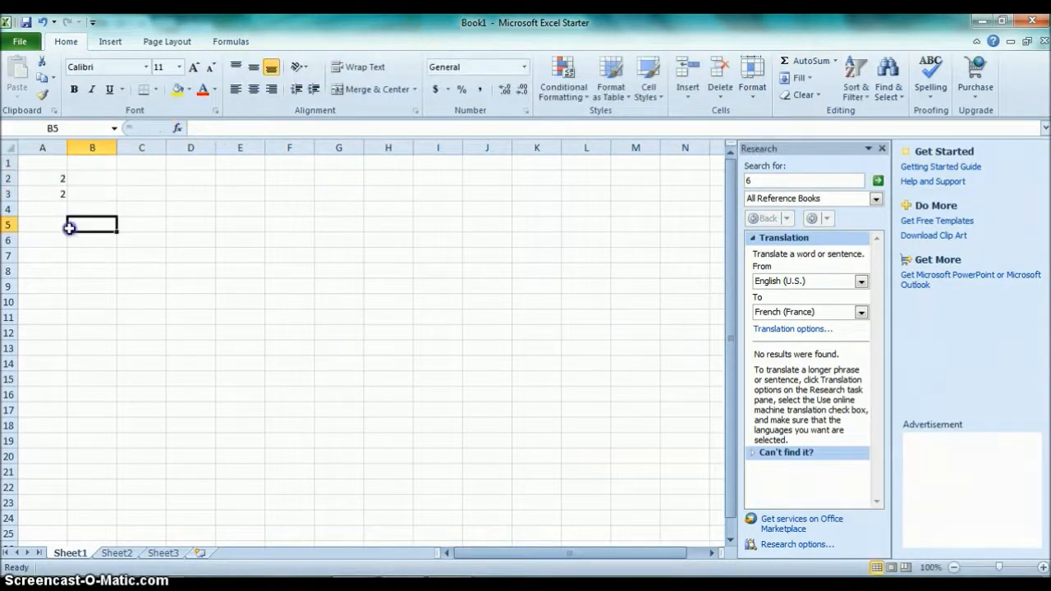
left_click(51, 211)
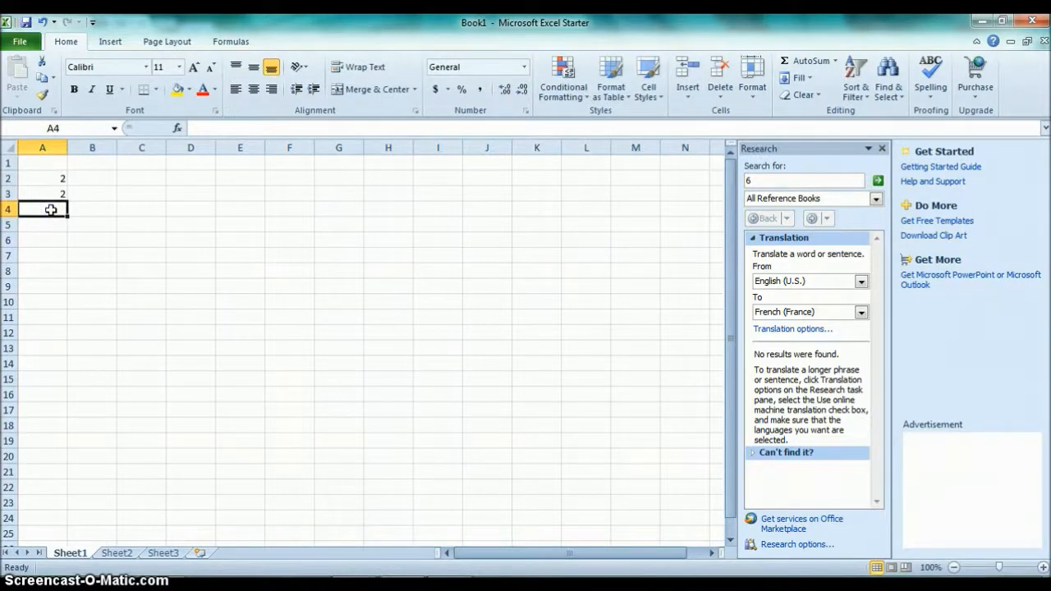
type("1")
key("Return")
type("2")
left_click(45, 242)
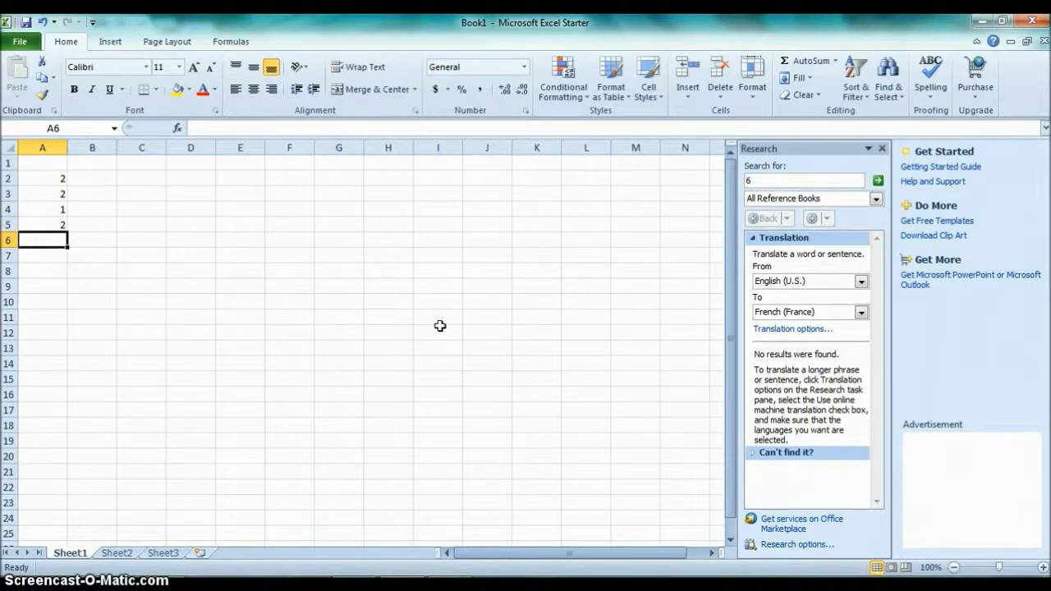
- Enter the formula =A2+A5 in cell A6 to add the two cells
type("=")
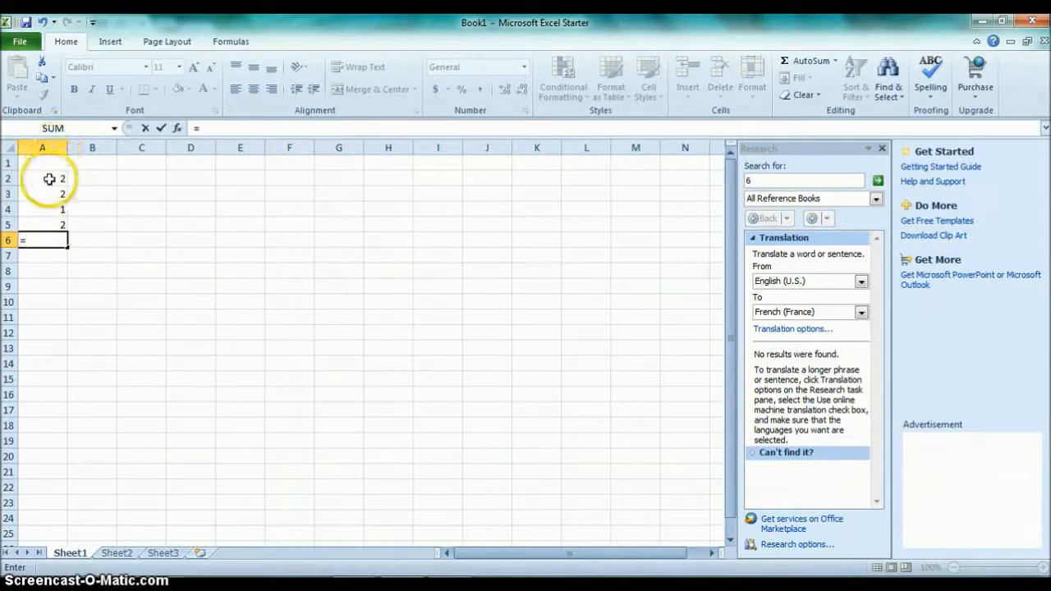
left_click(35, 176)
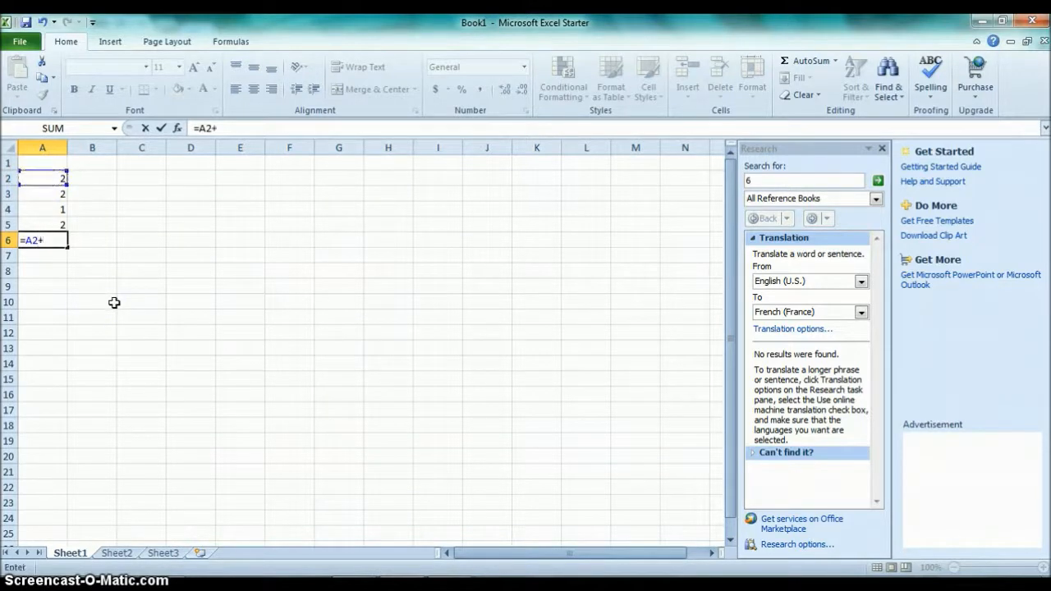
left_click(48, 223)
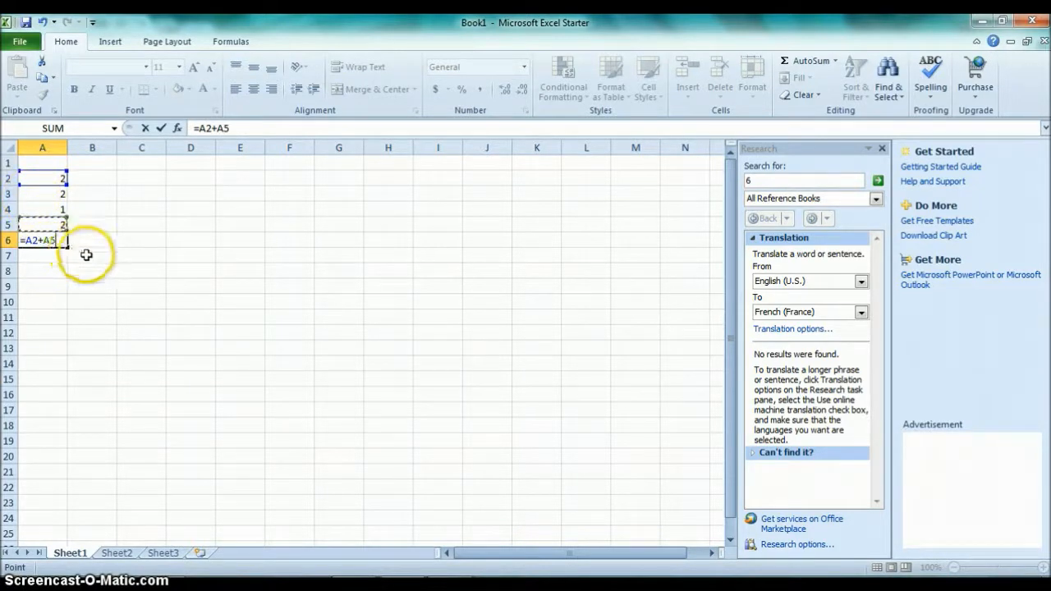
key("Return")
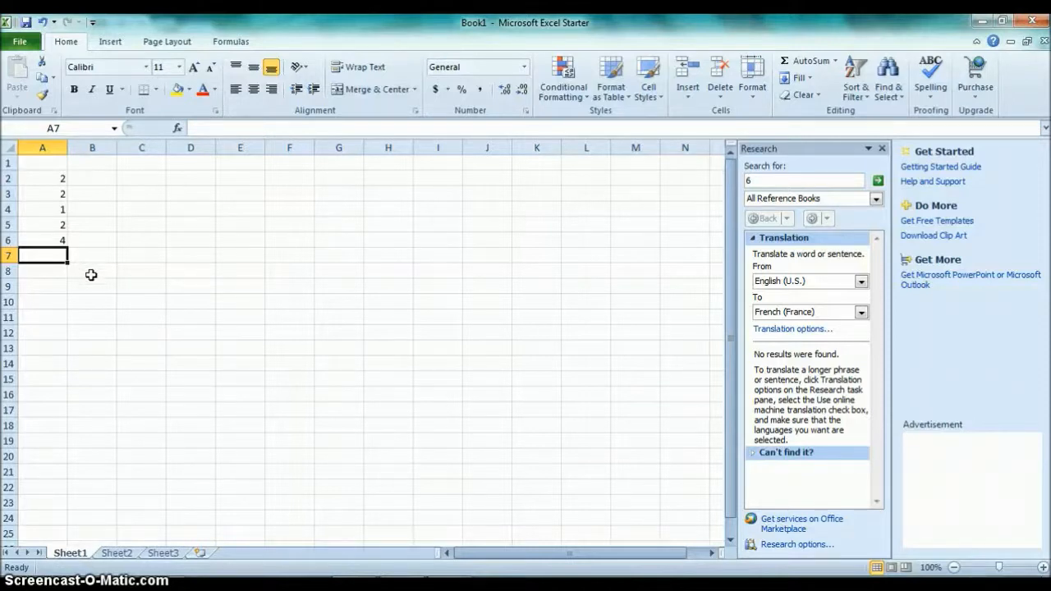
- Enter 10 in cell A7 and 2 in cell A8
left_click(41, 249)
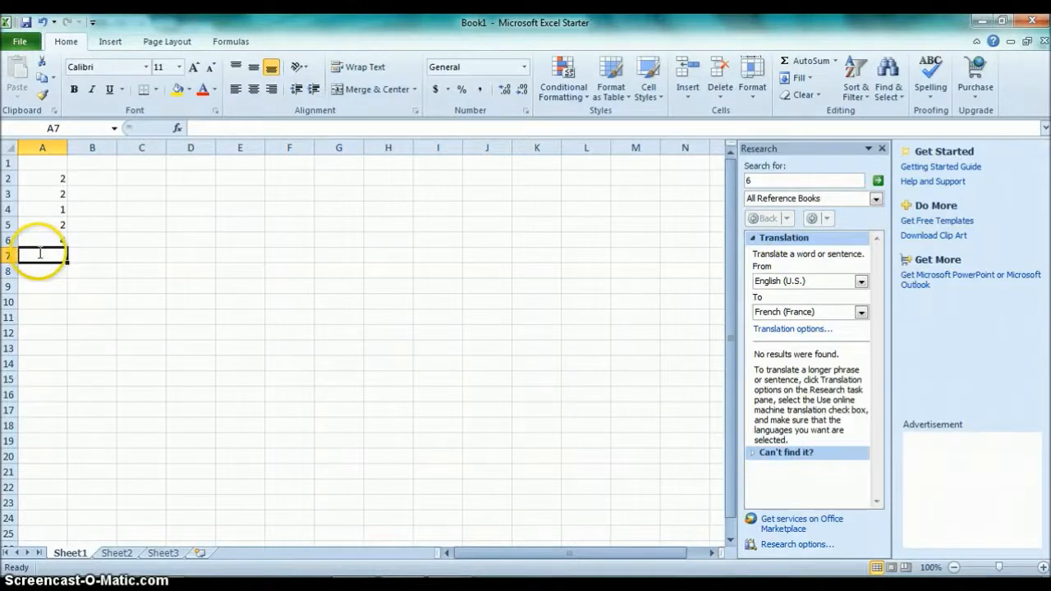
type("10")
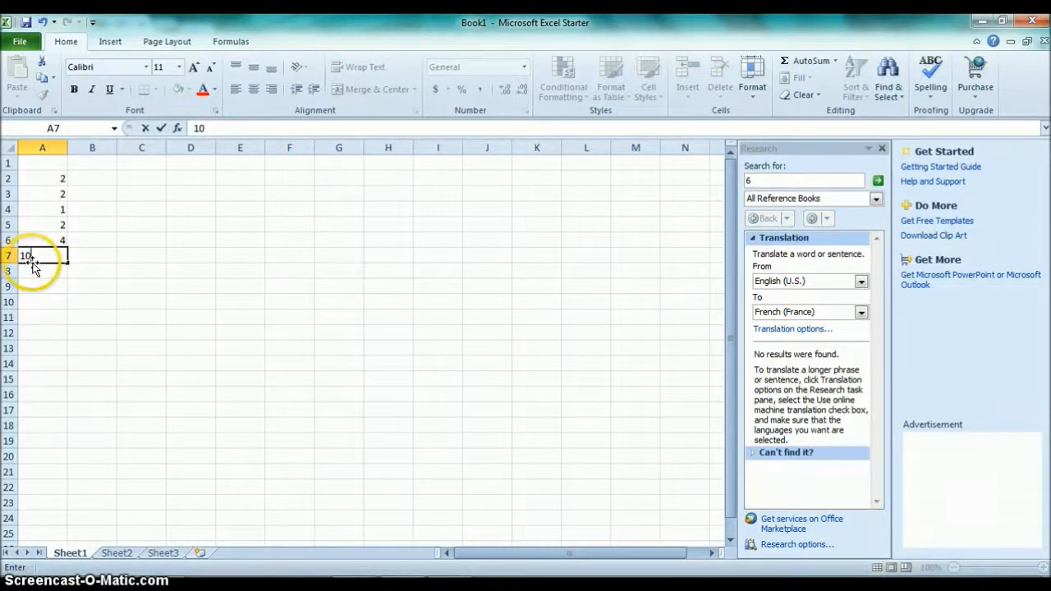
type("2")
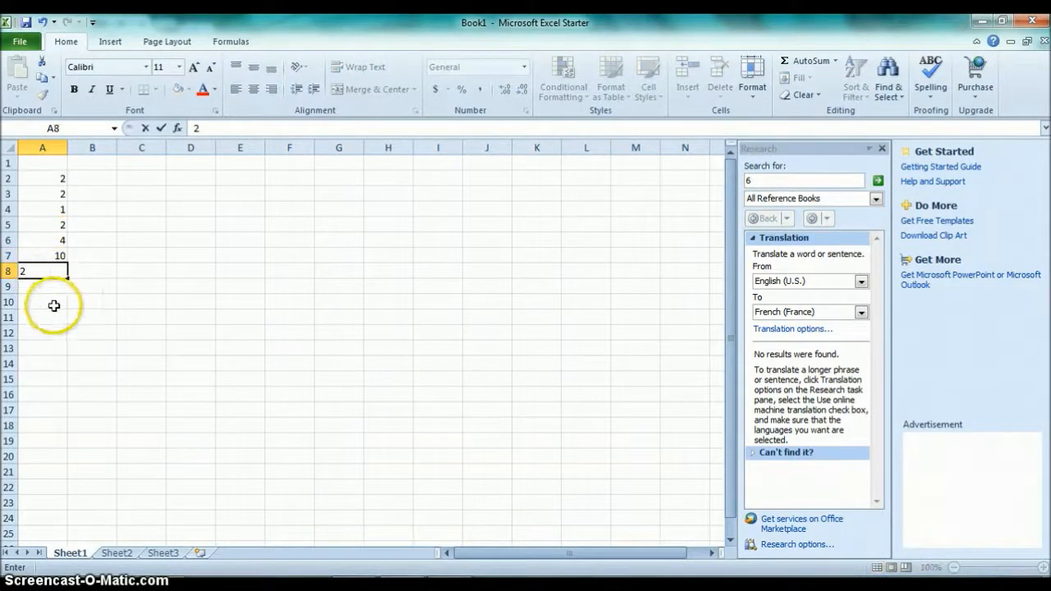
left_click(60, 284)
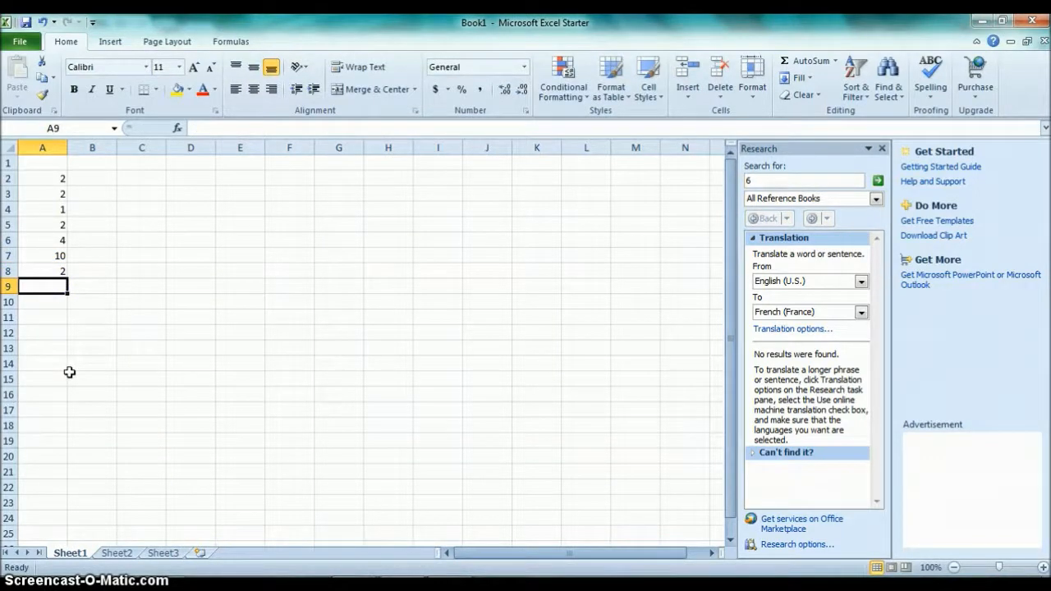
- Enter the formula =A7/A8 in cell A9 to divide the two cells
type("=")
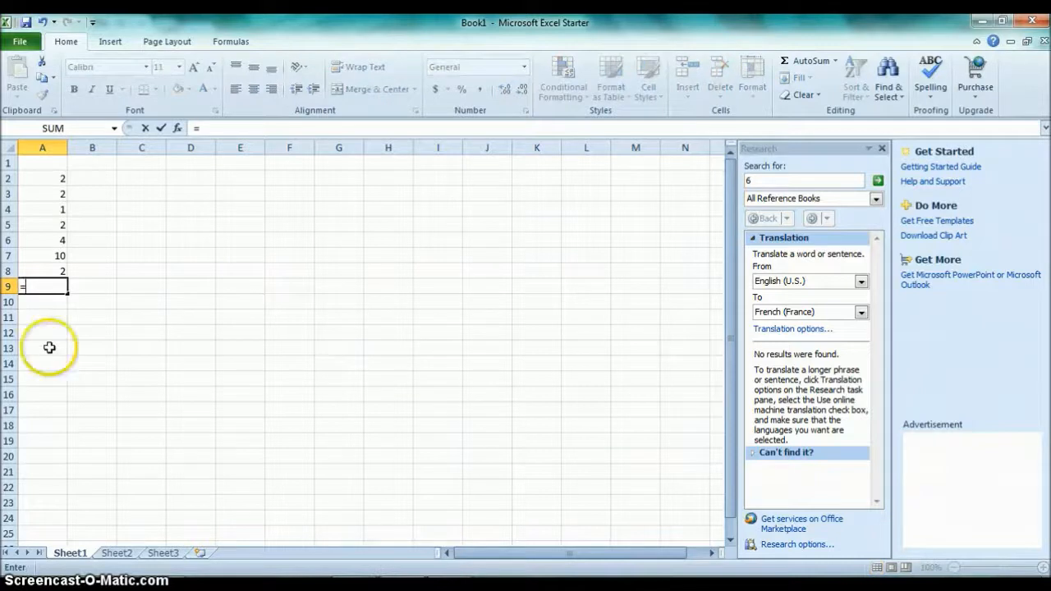
left_click(44, 254)
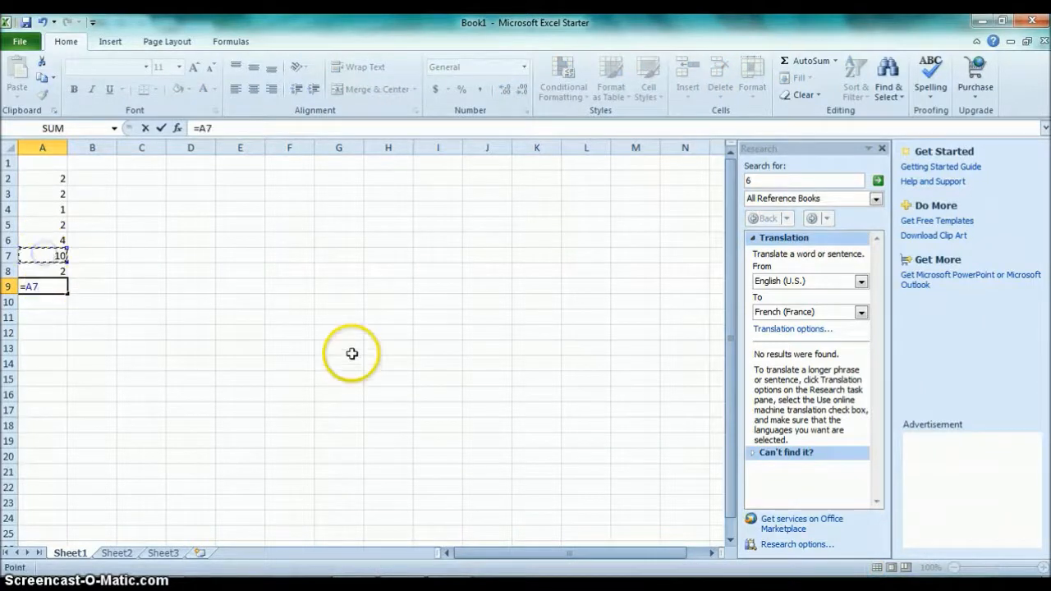
left_click(43, 271)
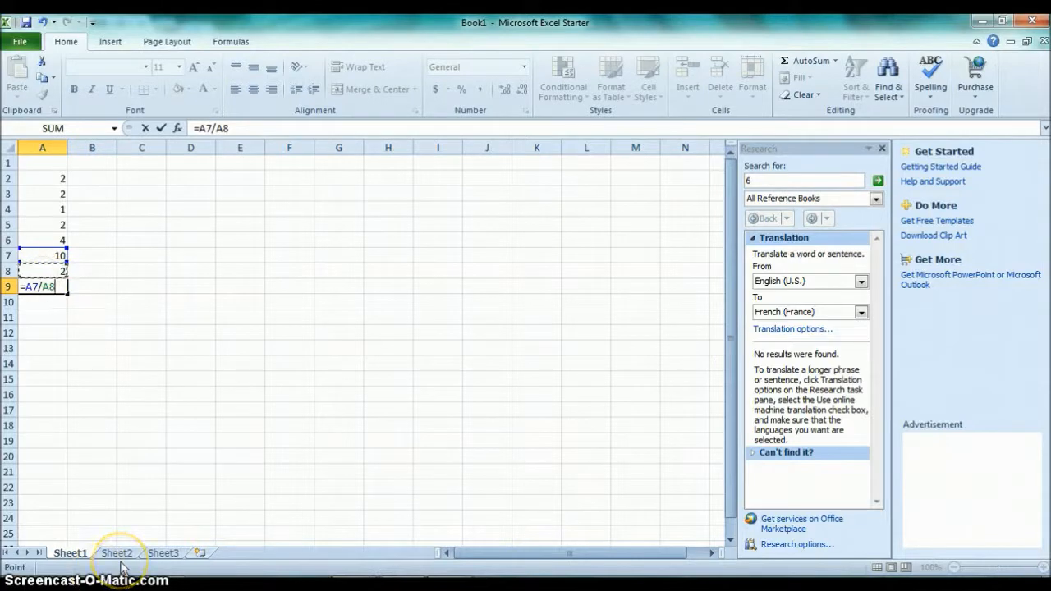
key("Return")
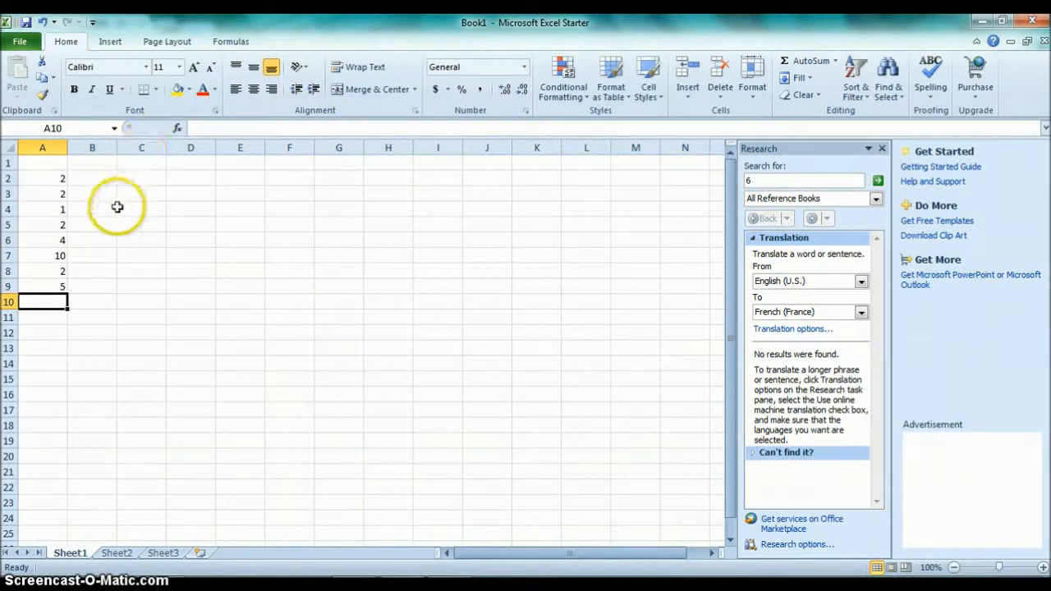
left_click(41, 178)
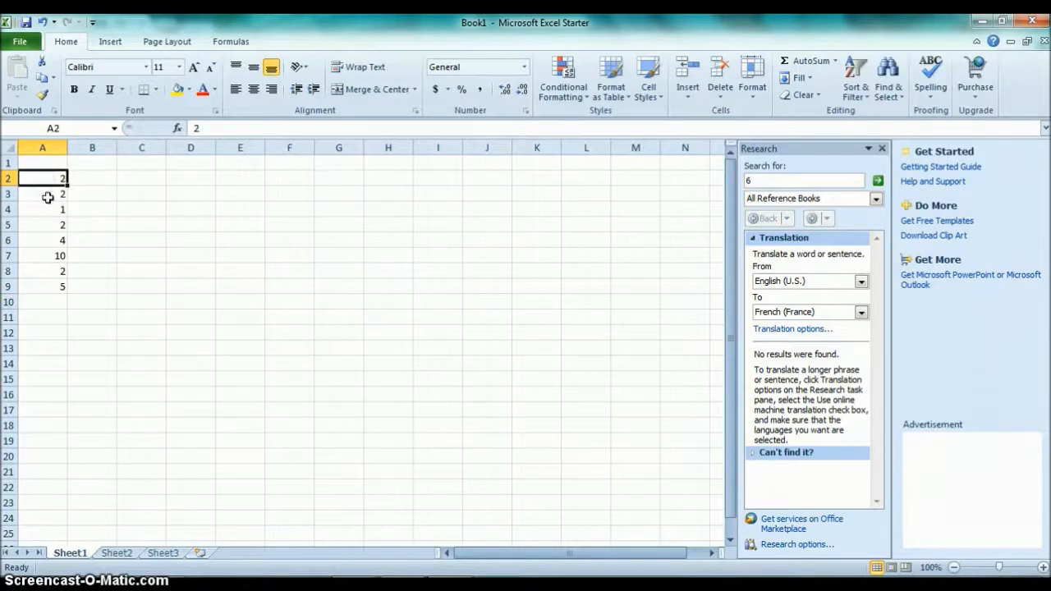
left_click(49, 225)
left_click(69, 256)
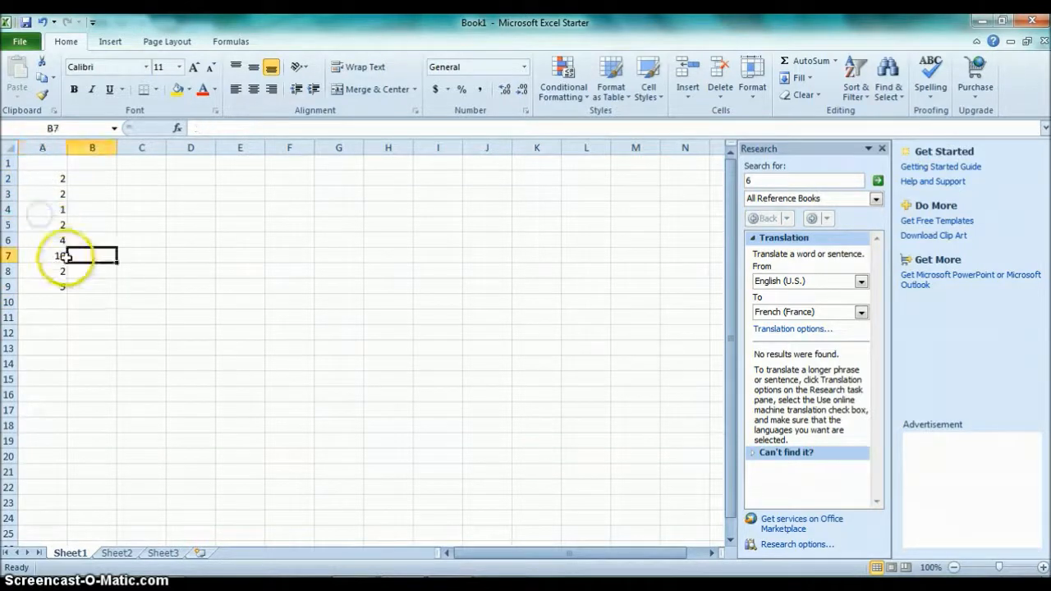
left_click(58, 241)
left_click(44, 262)
left_click(49, 283)
left_click(51, 271)
left_click(55, 256)
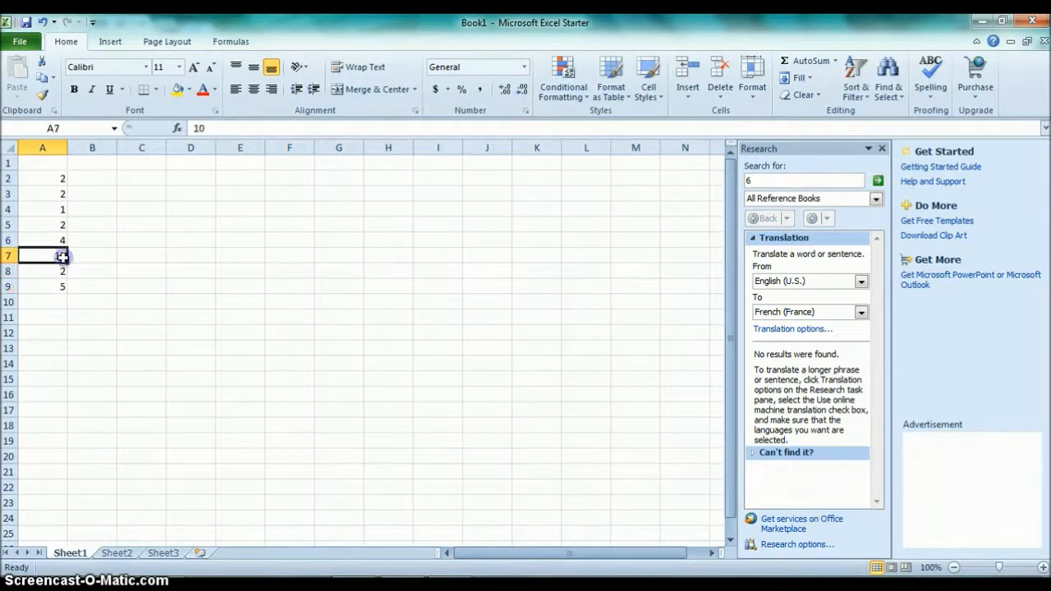
- Select the contiguous range A2:A9, then clear the selection
left_click(48, 175)
left_click_drag(48, 180, 59, 288)
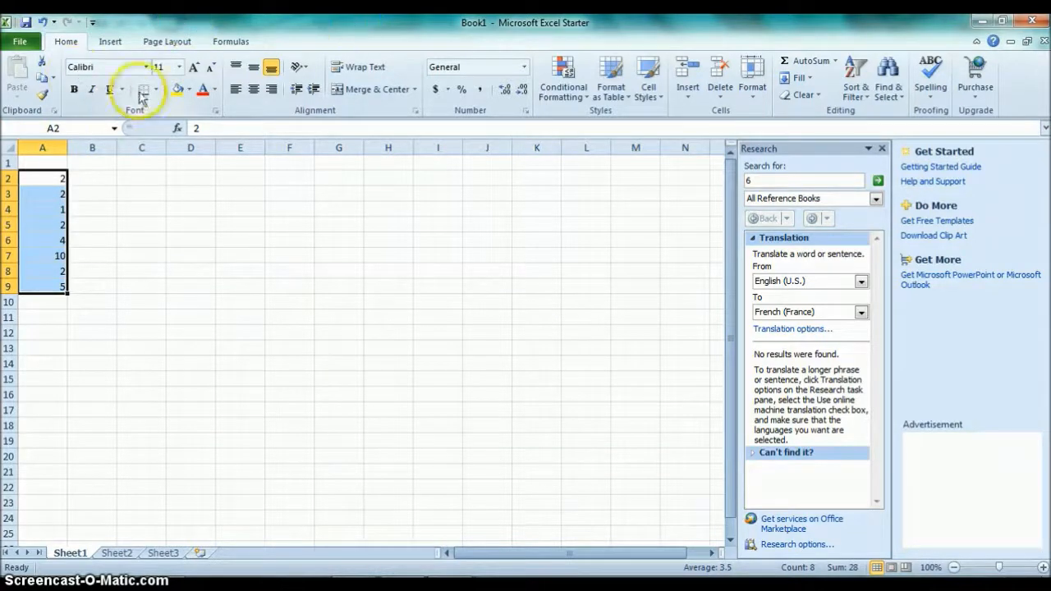
left_click(144, 255)
- Select the non-adjacent cells A3, A5, A8 and A9 together, then clear the selection
left_click(58, 193)
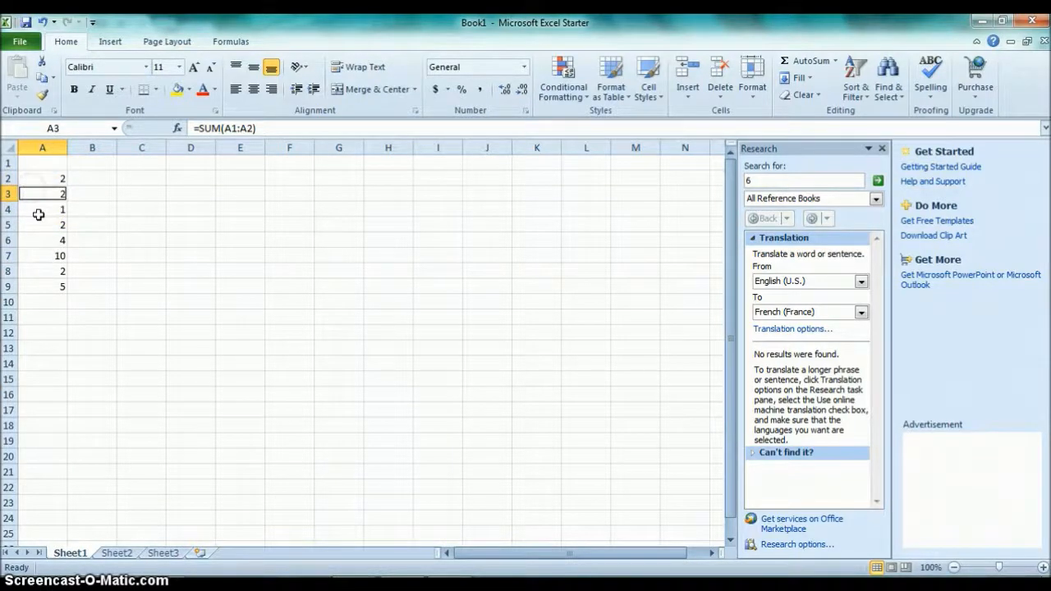
left_click(52, 224, "ctrl")
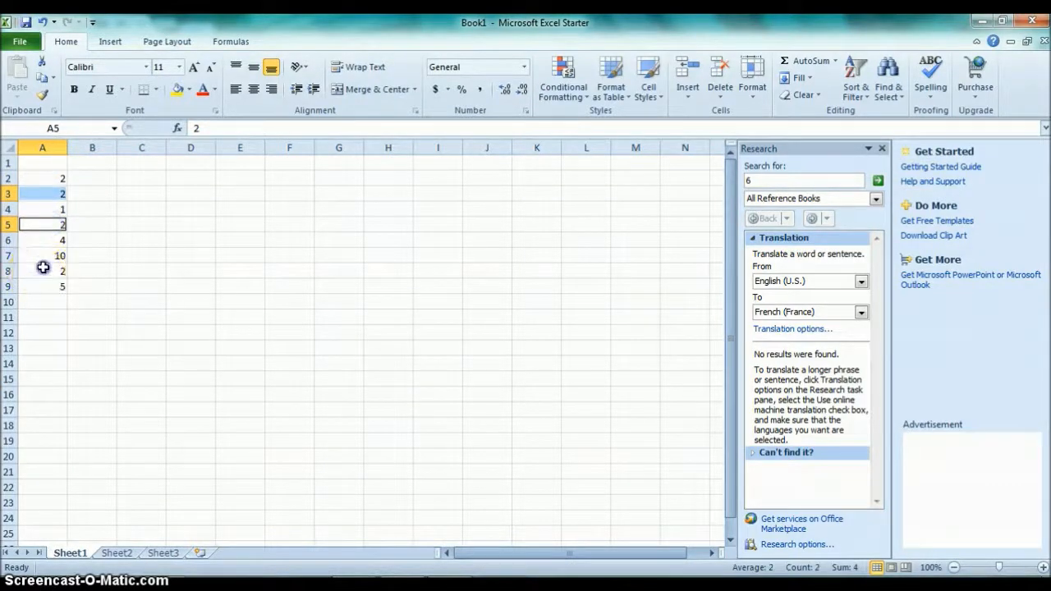
left_click(44, 267, "ctrl")
left_click(36, 291, "ctrl")
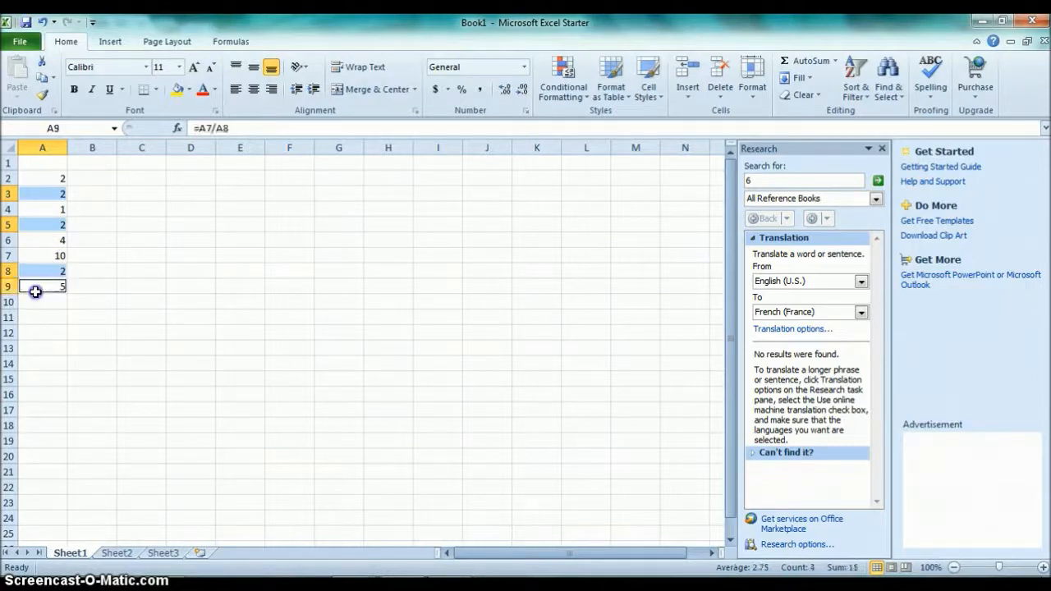
left_click(96, 293)
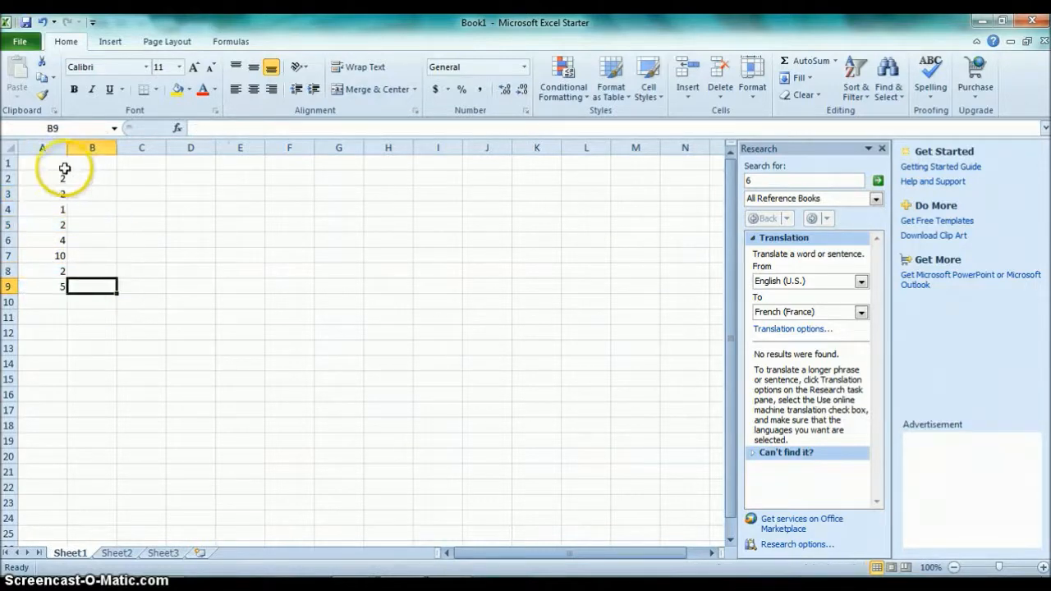
- Move the value in A2 down to A8 by cut-and-insert, and dismiss the circular reference warning
left_click(60, 178)
left_click_drag(59, 185, 64, 283)
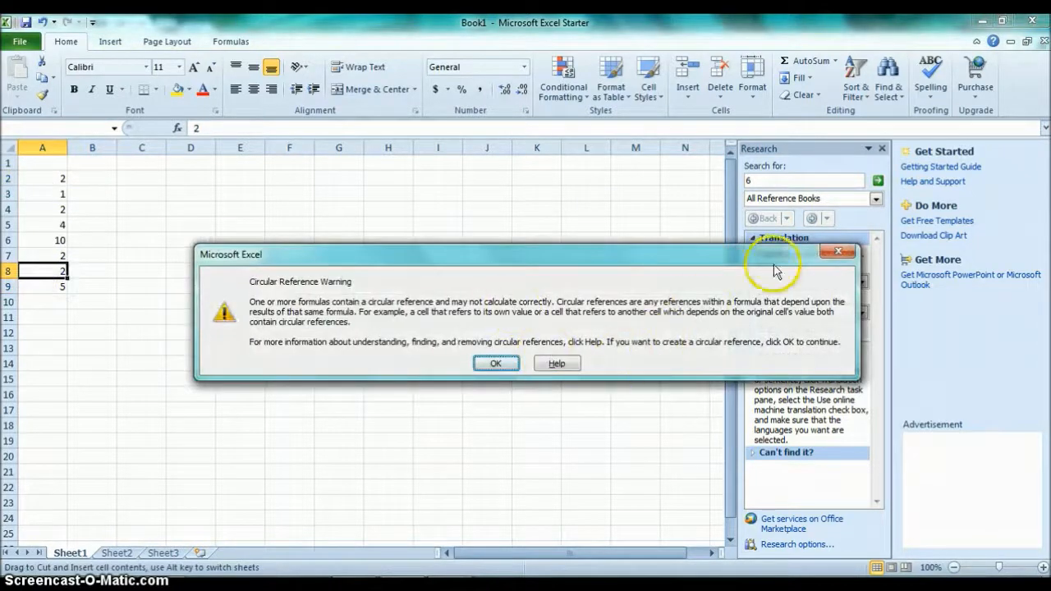
left_click(839, 251)
- Sort the range A2:A9 from smallest to largest
mouse_move(52, 177)
left_mouse_down()
mouse_move(83, 280)
mouse_move(40, 272)
mouse_move(57, 211)
mouse_move(46, 179)
left_mouse_up()
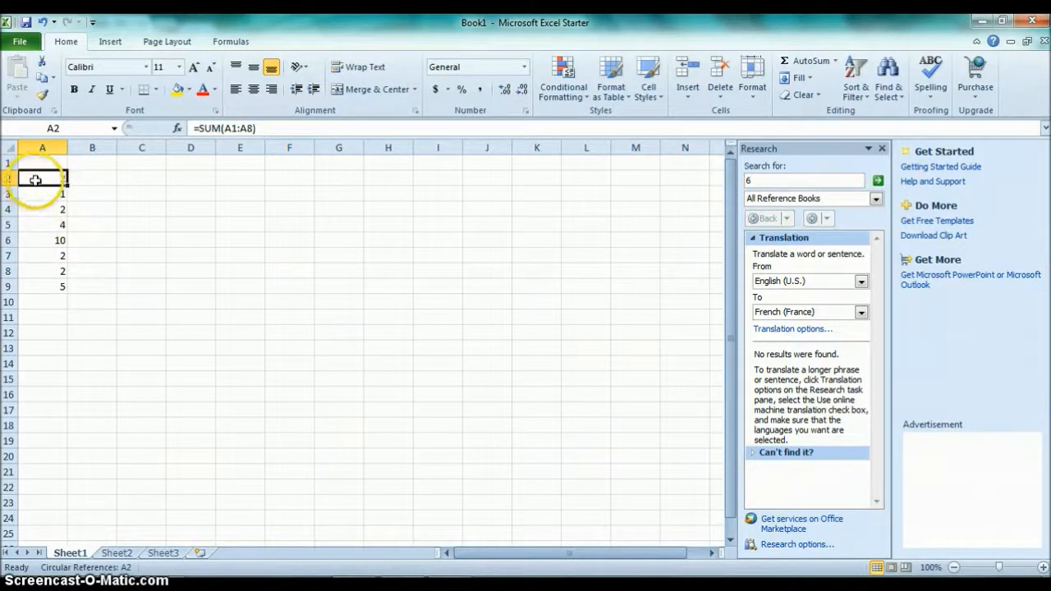
left_click_drag(37, 181, 48, 280)
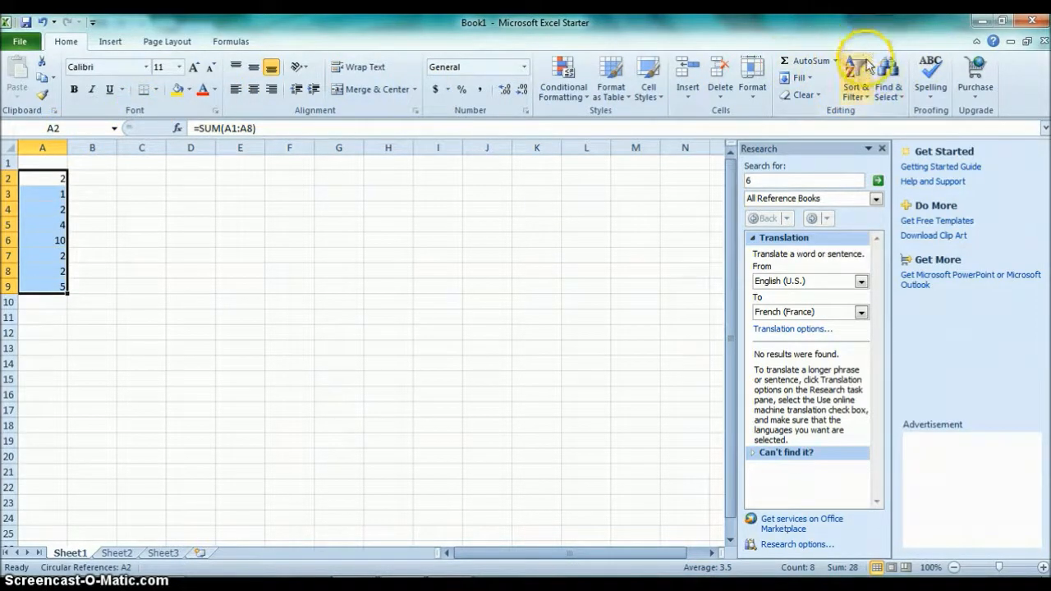
left_click(862, 93)
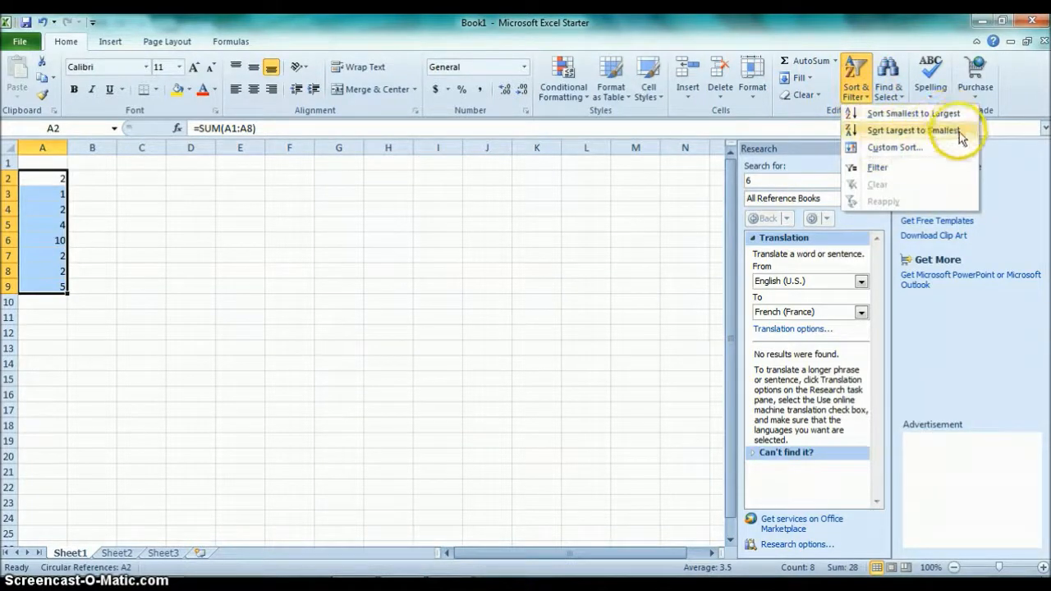
left_click(918, 115)
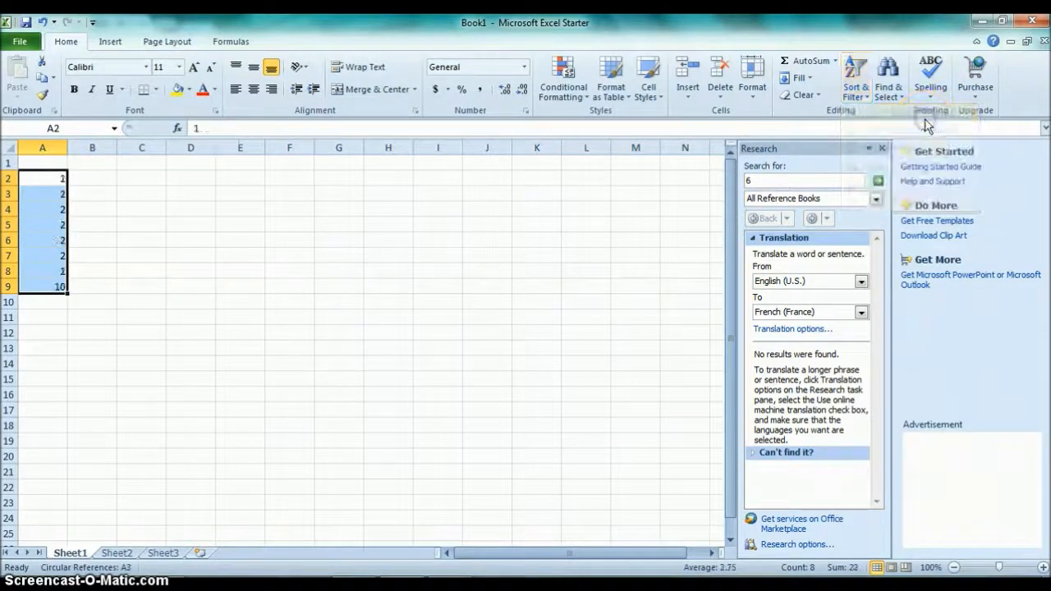
left_click(928, 92)
left_click(929, 90)
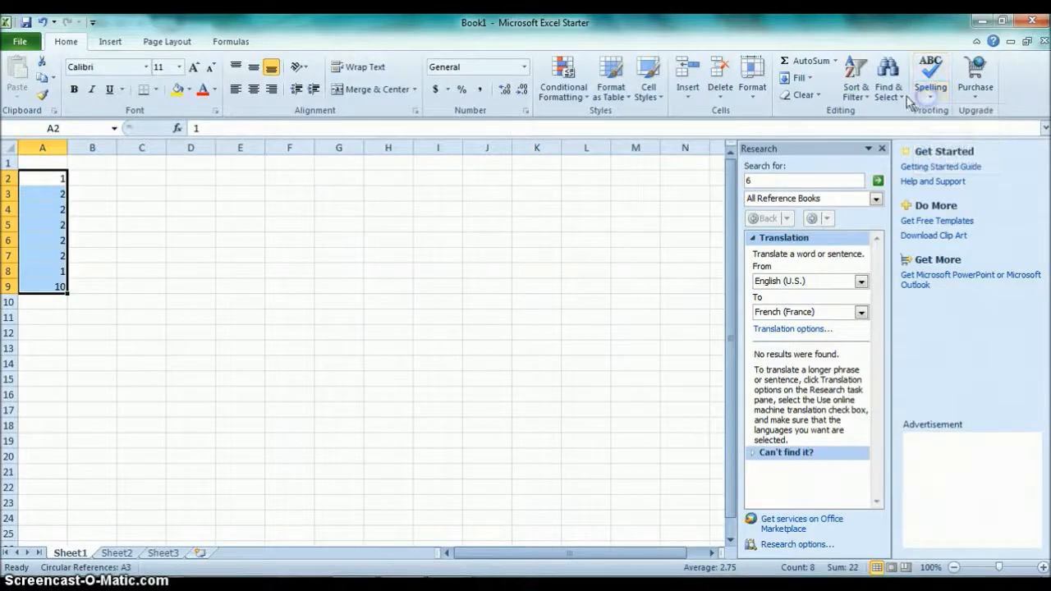
- Sort the selected cells A2:A9 from largest to smallest and deselect the range
left_click(858, 95)
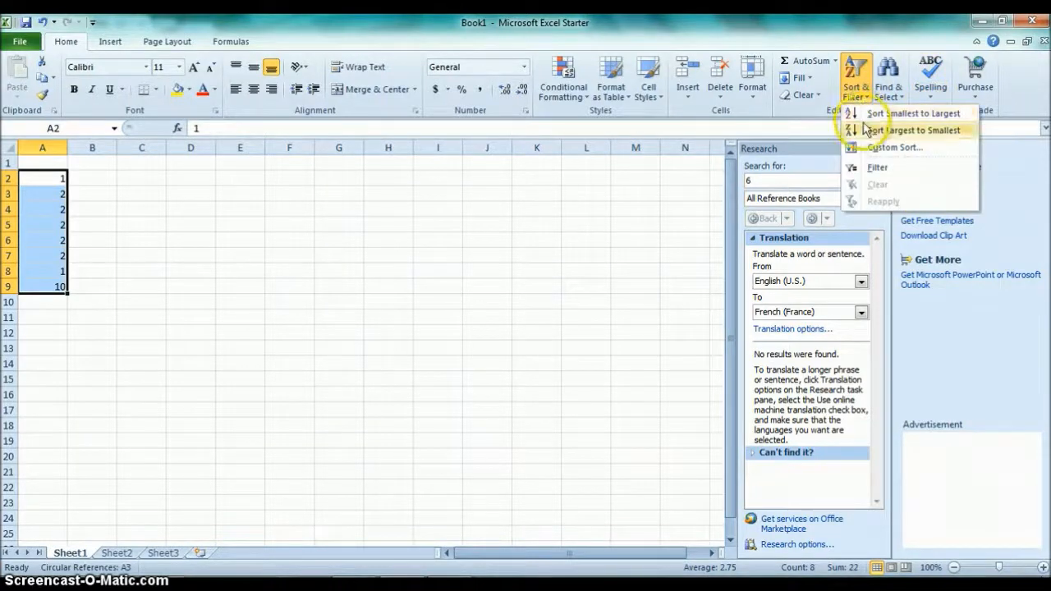
left_click(864, 125)
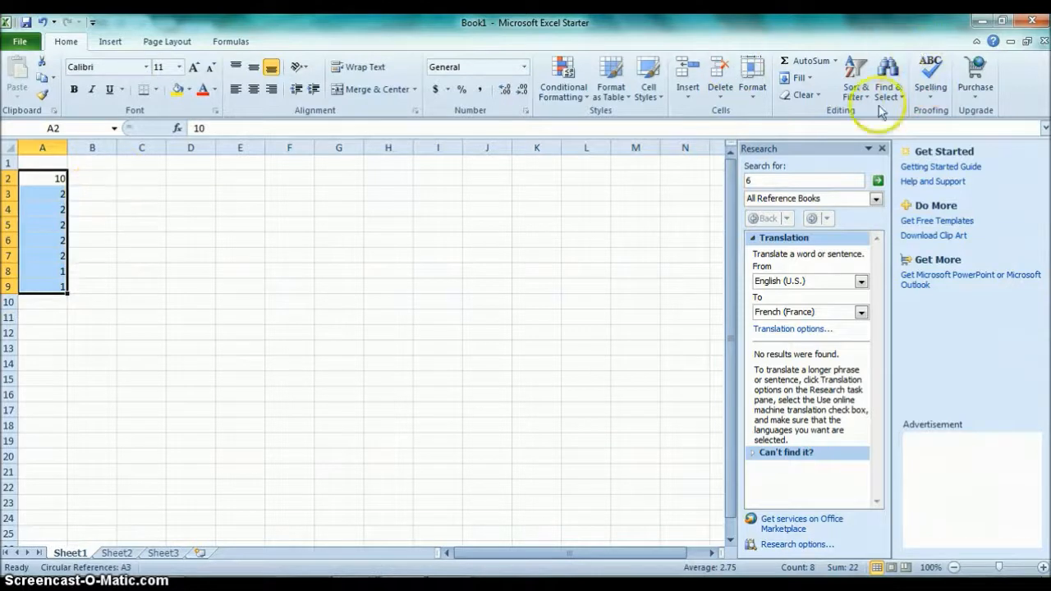
left_click(340, 216)
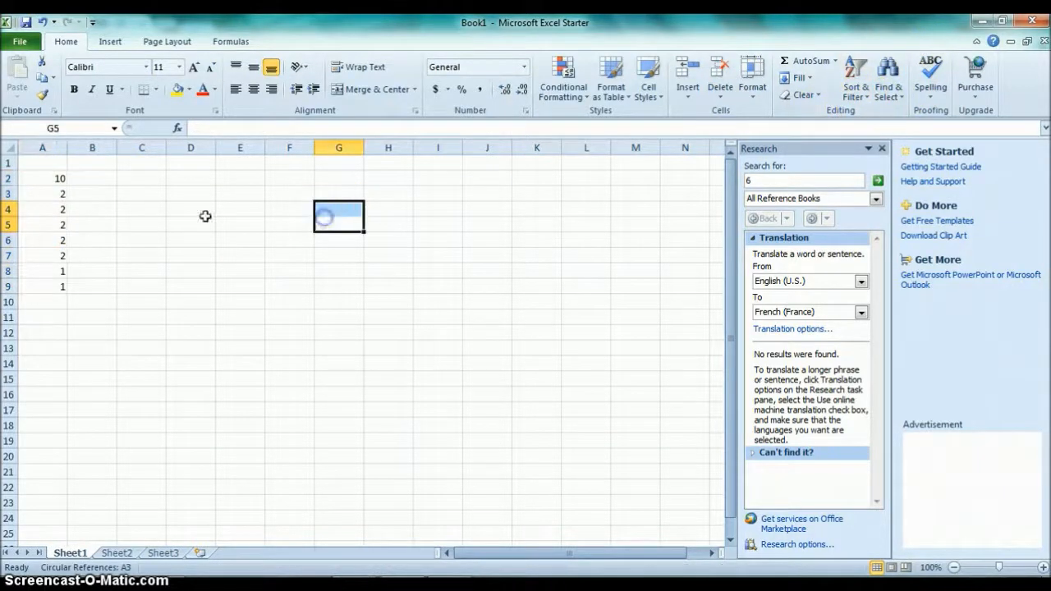
- Fill cells A5 and A8 with yellow
left_click(58, 222)
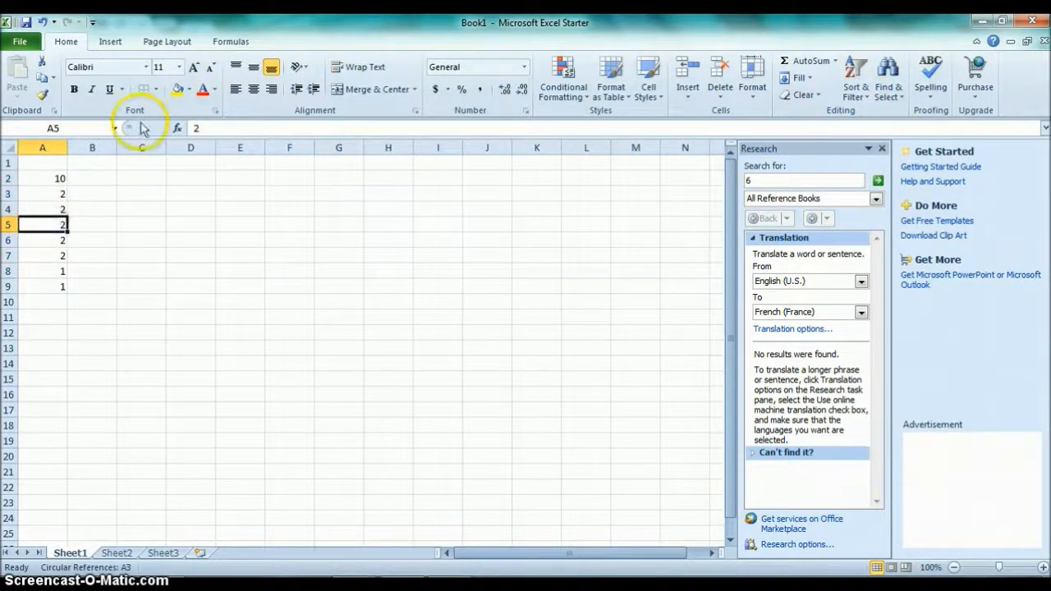
left_click(178, 90)
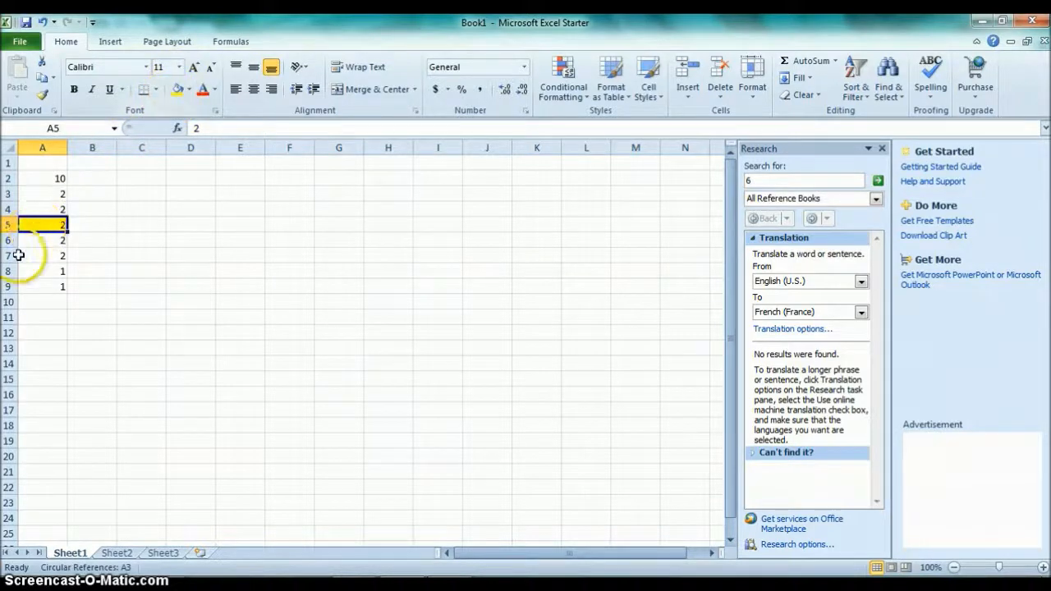
left_click(51, 270)
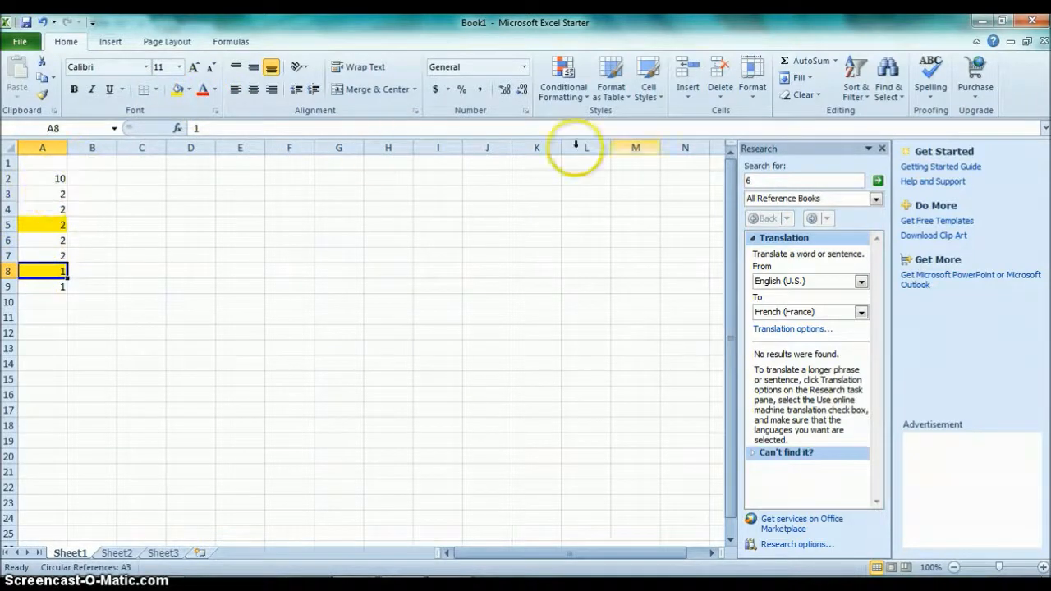
- Apply a custom sort to column A by cell color, placing the yellow cells on top
left_click(857, 87)
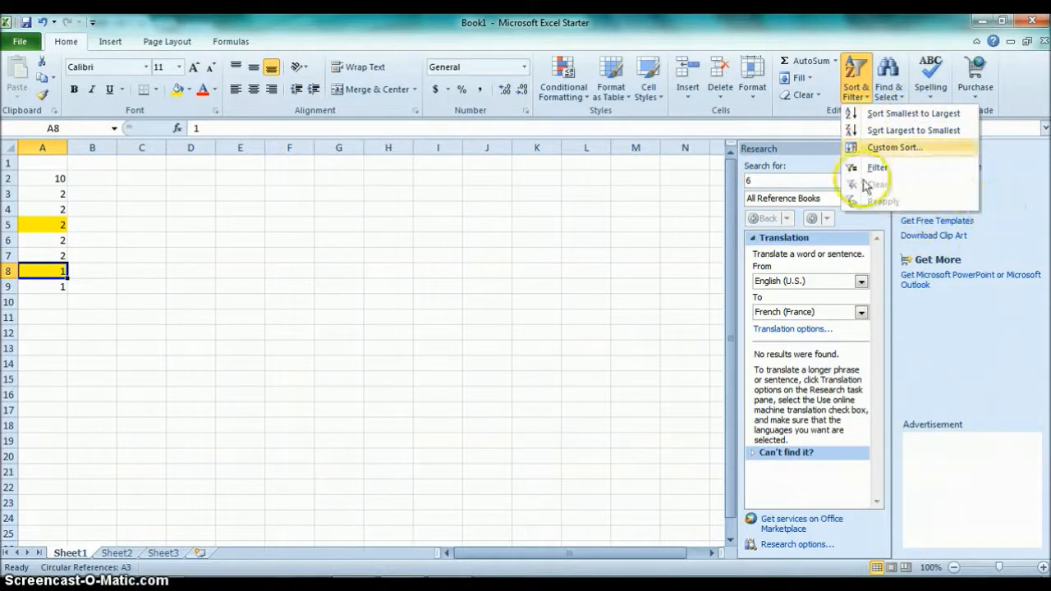
left_click(953, 148)
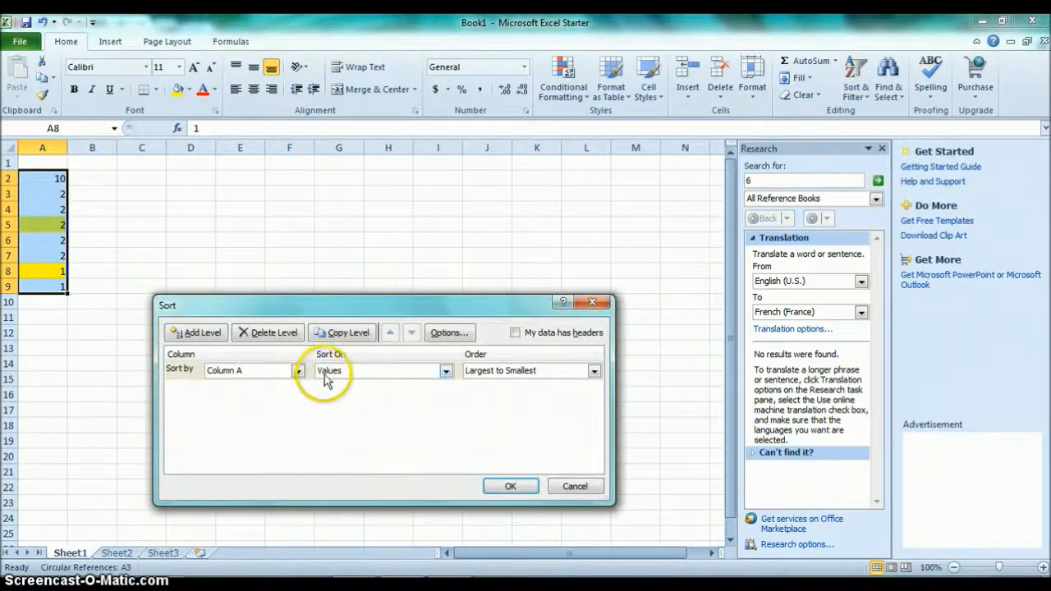
left_click(419, 371)
left_click(423, 395)
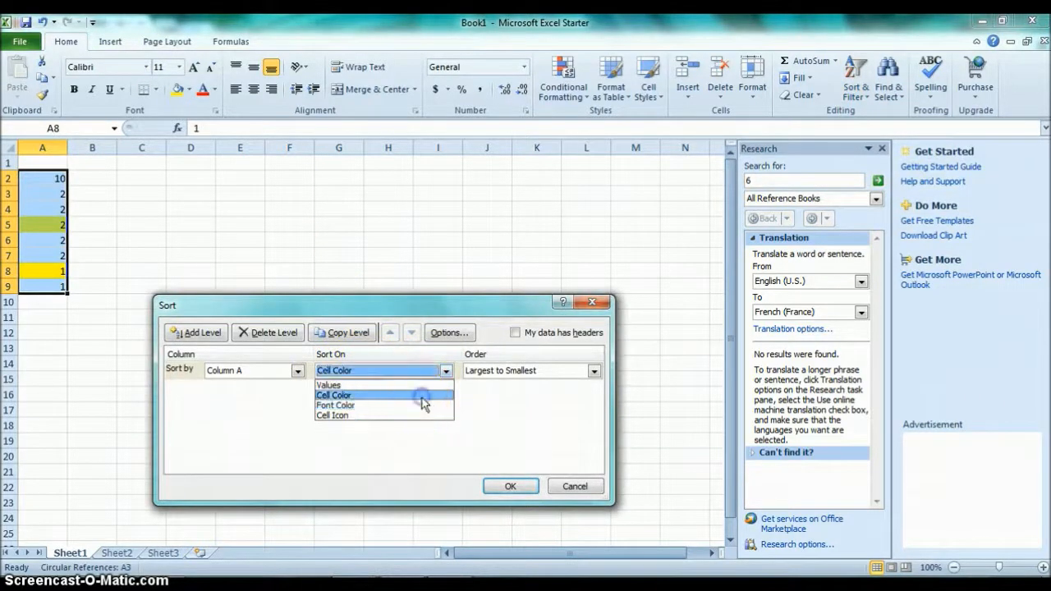
left_click(485, 375)
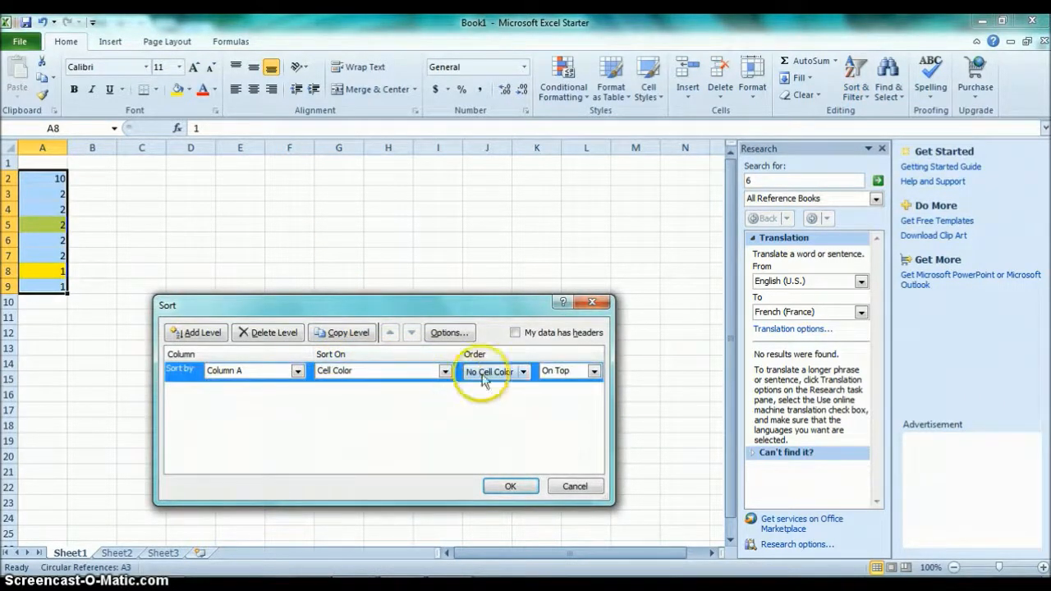
left_click(524, 372)
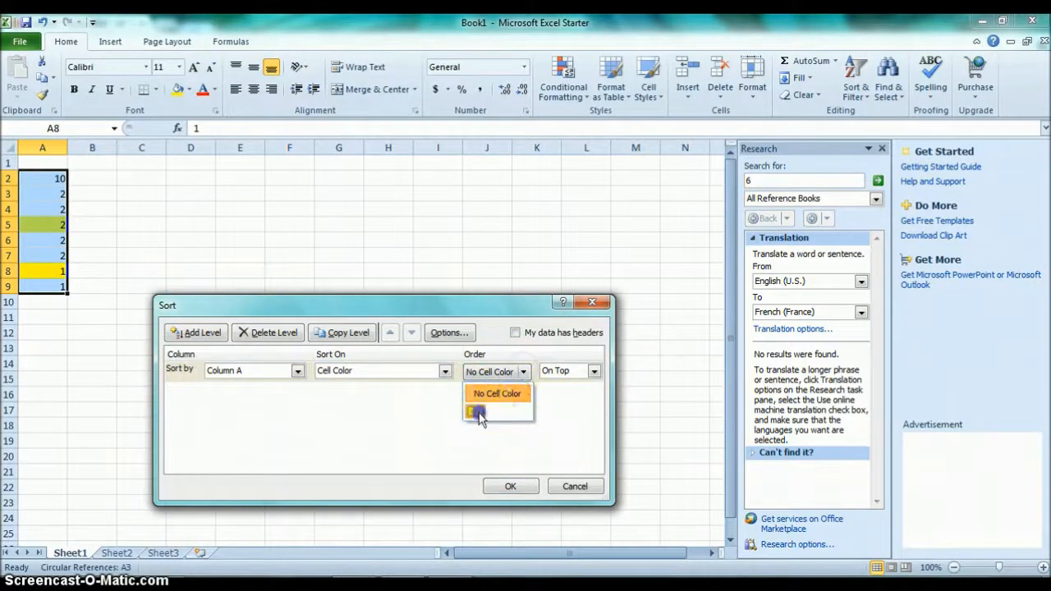
left_click(493, 413)
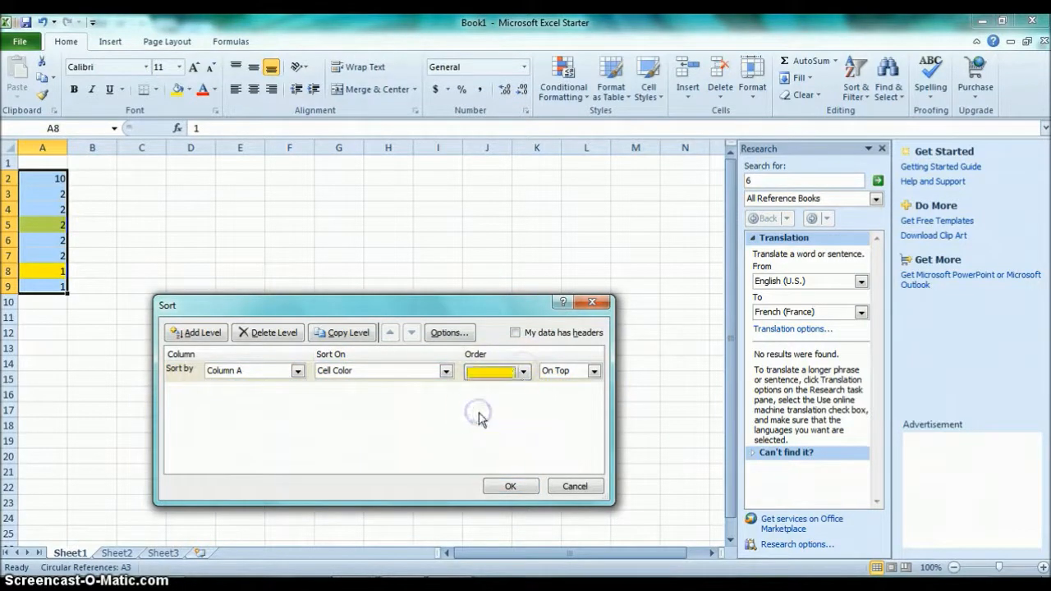
left_click(488, 494)
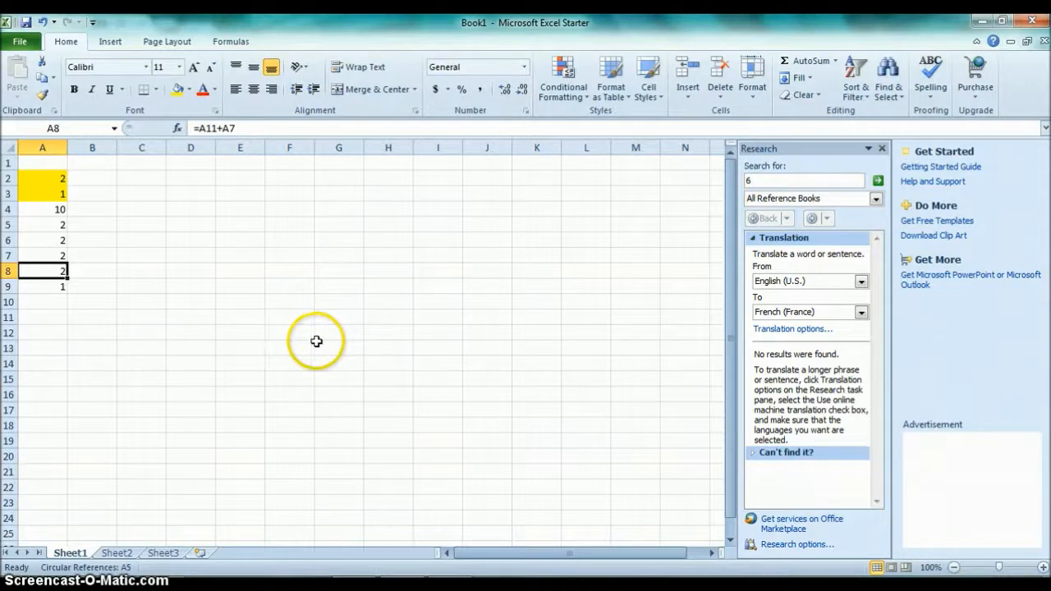
left_click(138, 43)
left_click(110, 41)
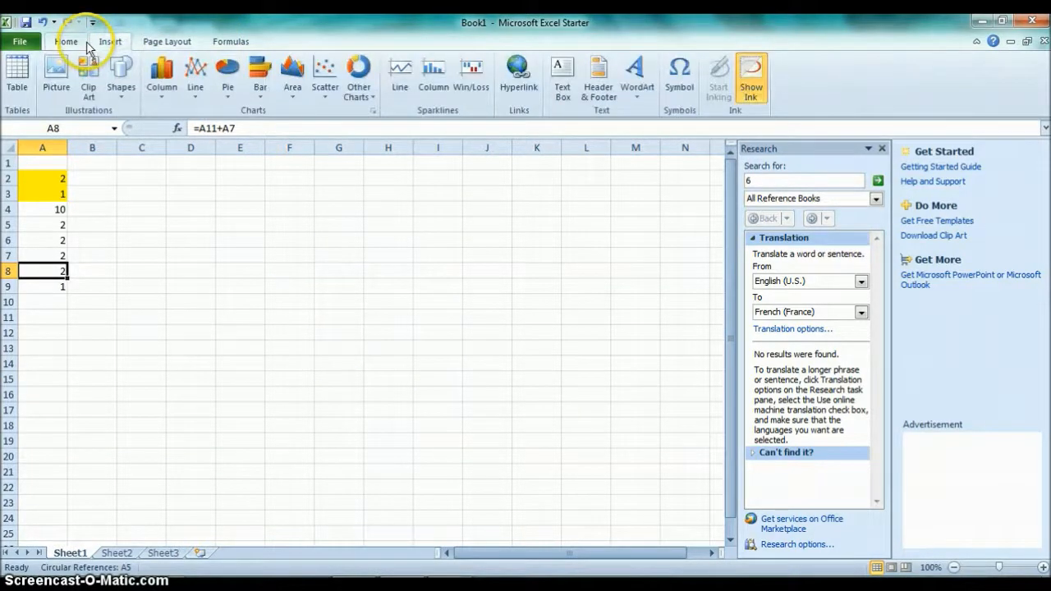
left_click(85, 43)
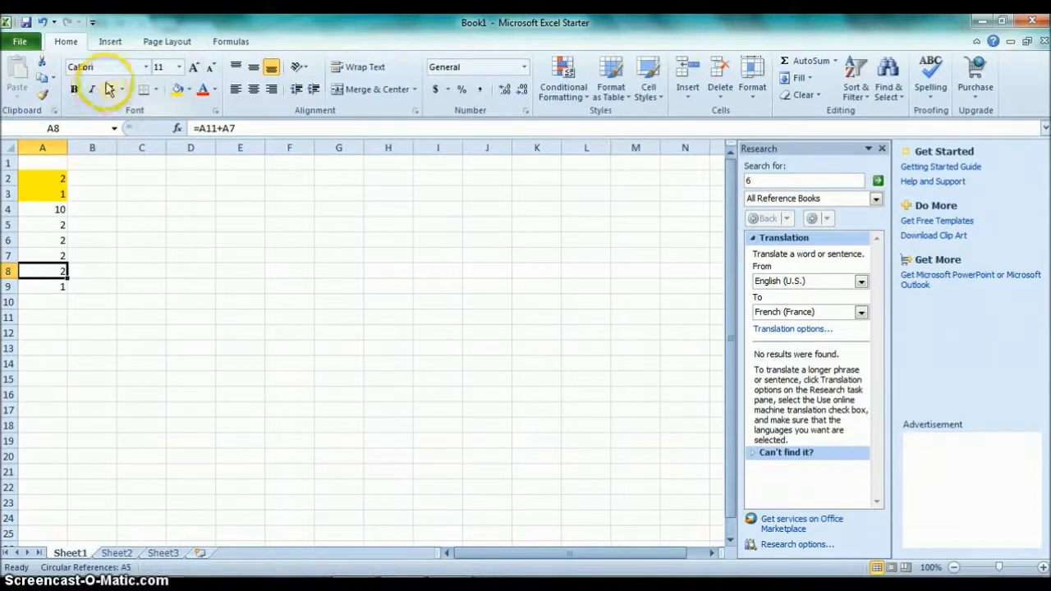
left_click(126, 46)
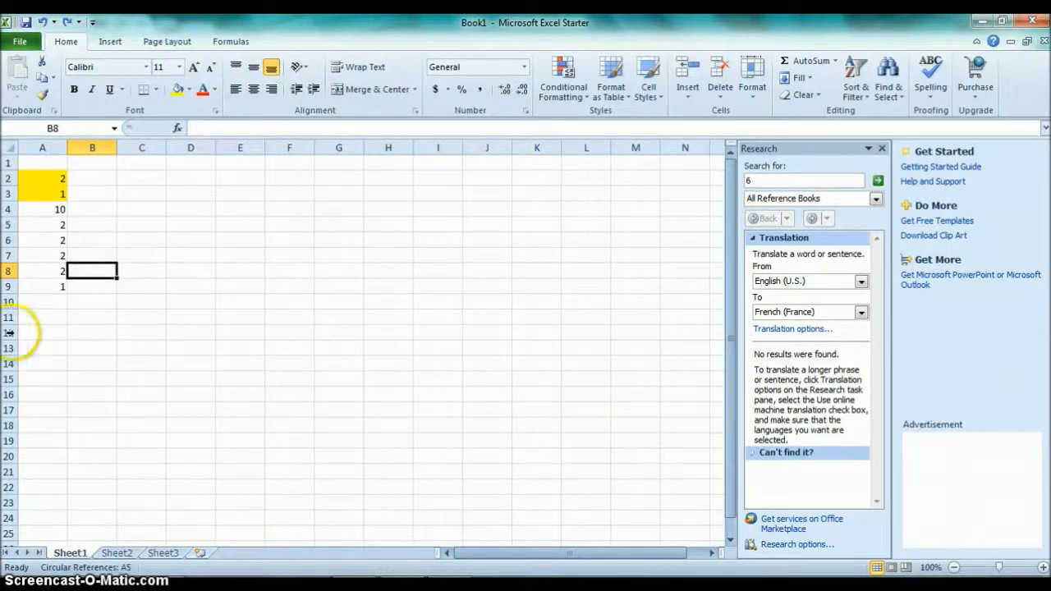
left_click(110, 178)
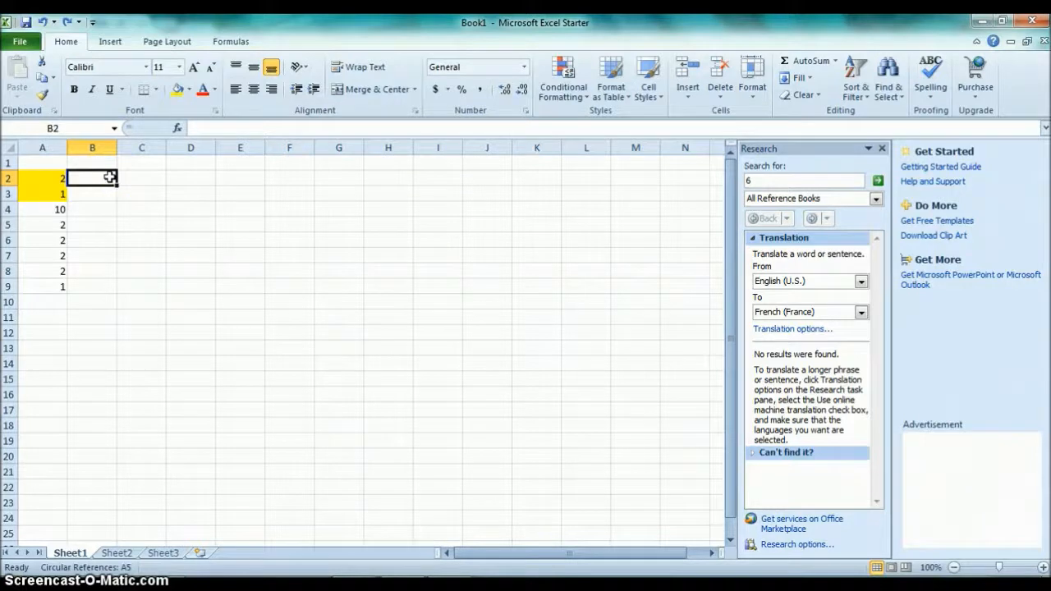
- Enter the letters a, d, j, f and e in cells B2 through B6
type("a")
key("Return")
type("d")
left_click(95, 221)
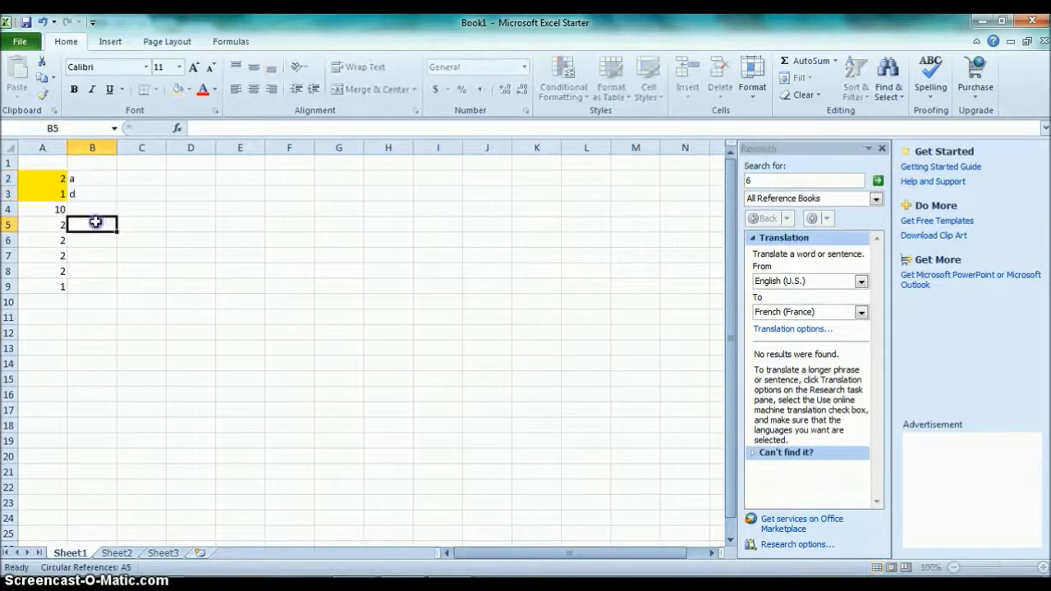
left_click(109, 210)
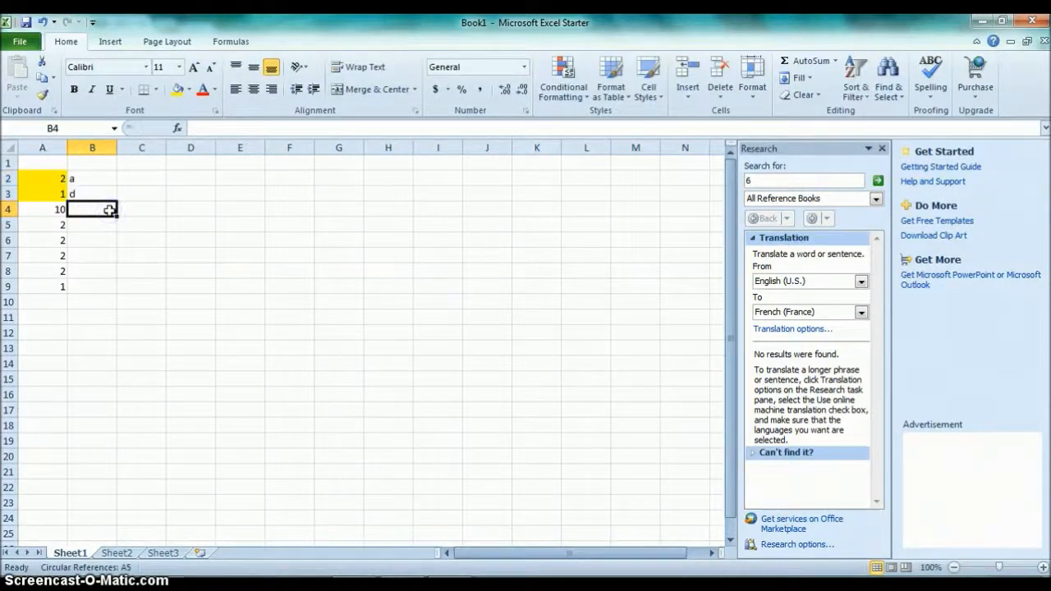
type("j")
left_click(105, 238)
type("e")
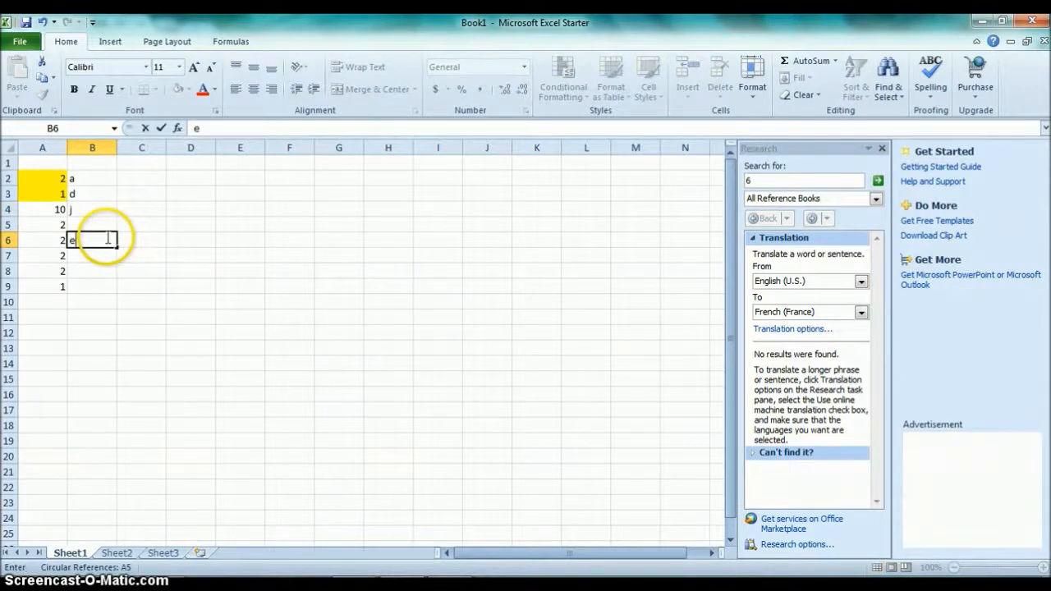
left_click(92, 224)
type("f")
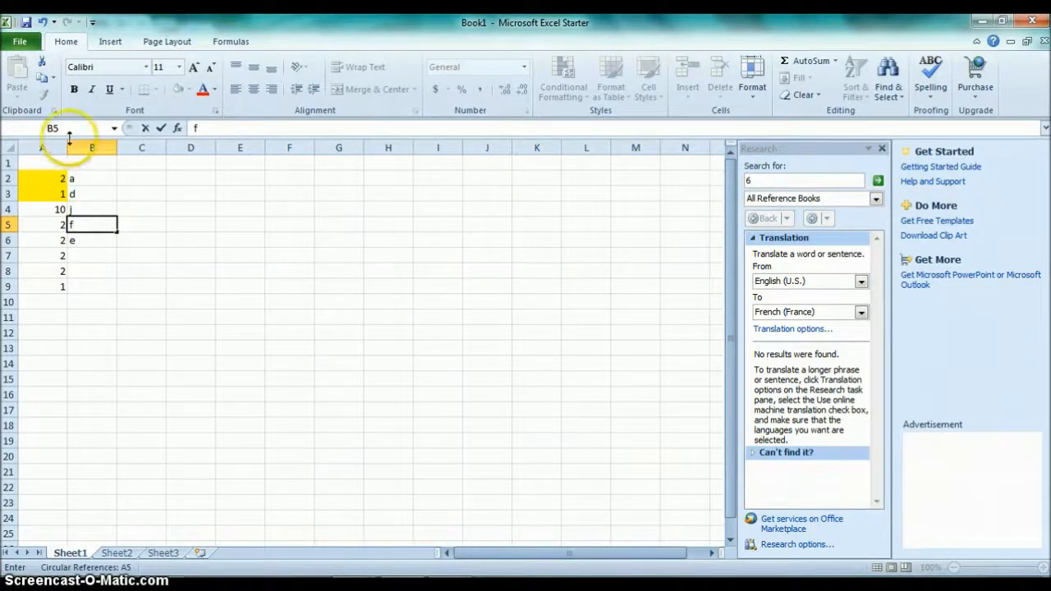
- Sort the range B2:C6 alphabetically from A to Z, and re-sort it from Z to A
left_click(88, 178)
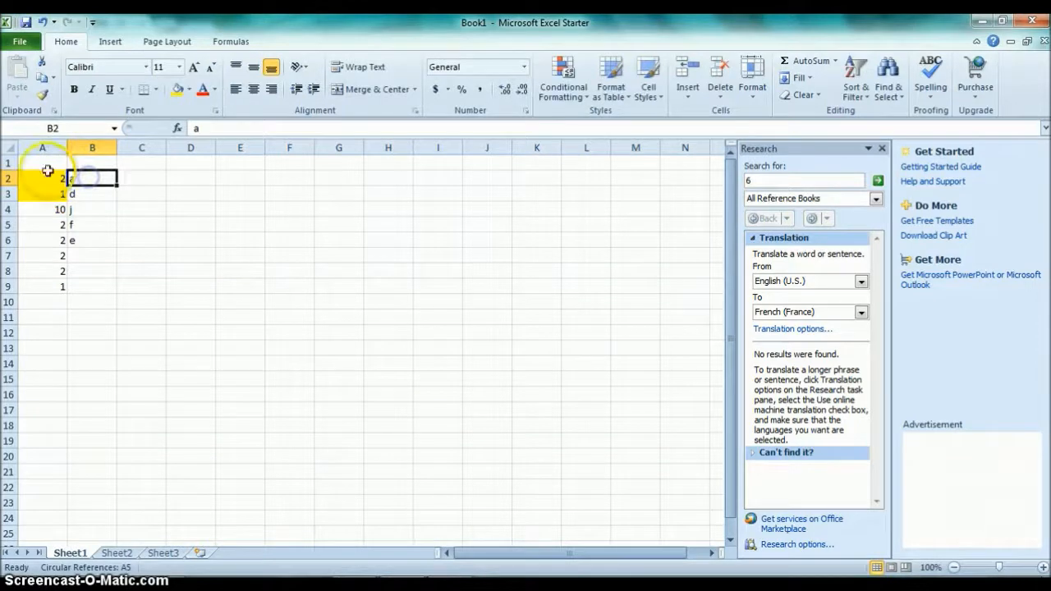
left_click_drag(87, 174, 119, 240)
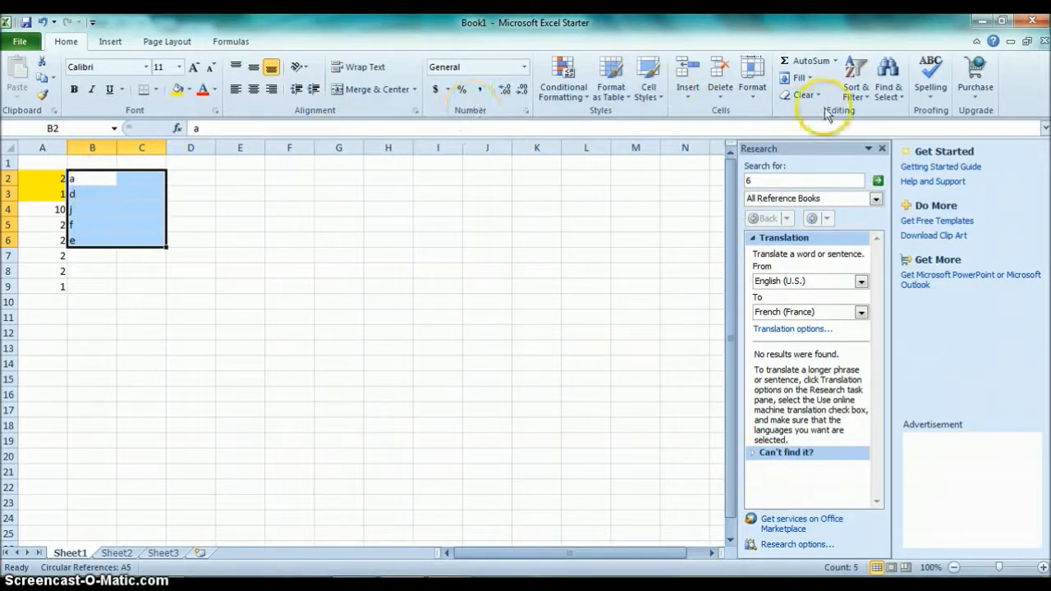
left_click(857, 97)
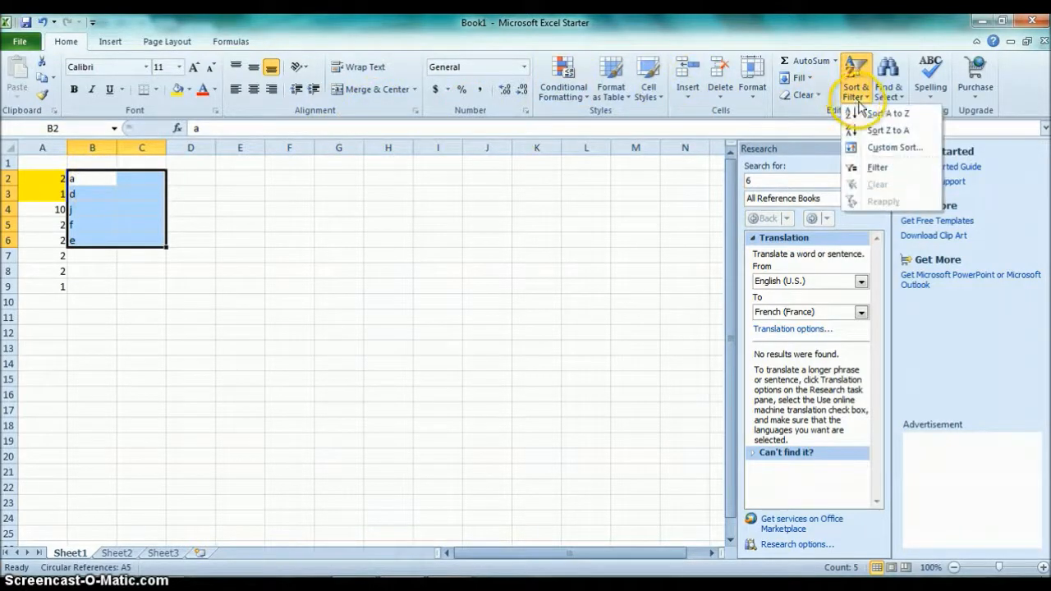
left_click(911, 119)
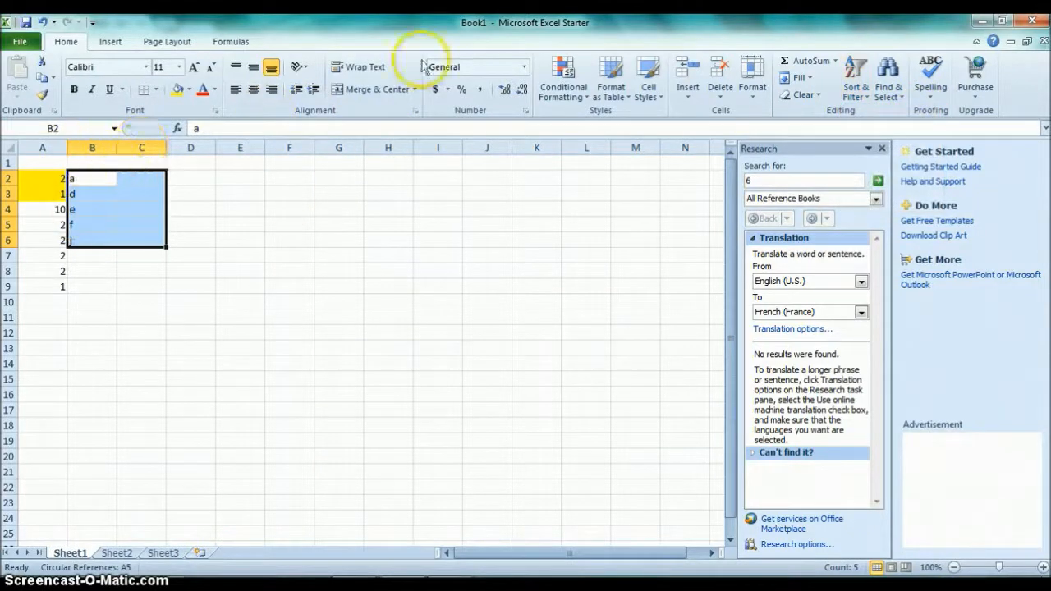
left_click(852, 97)
left_click(877, 135)
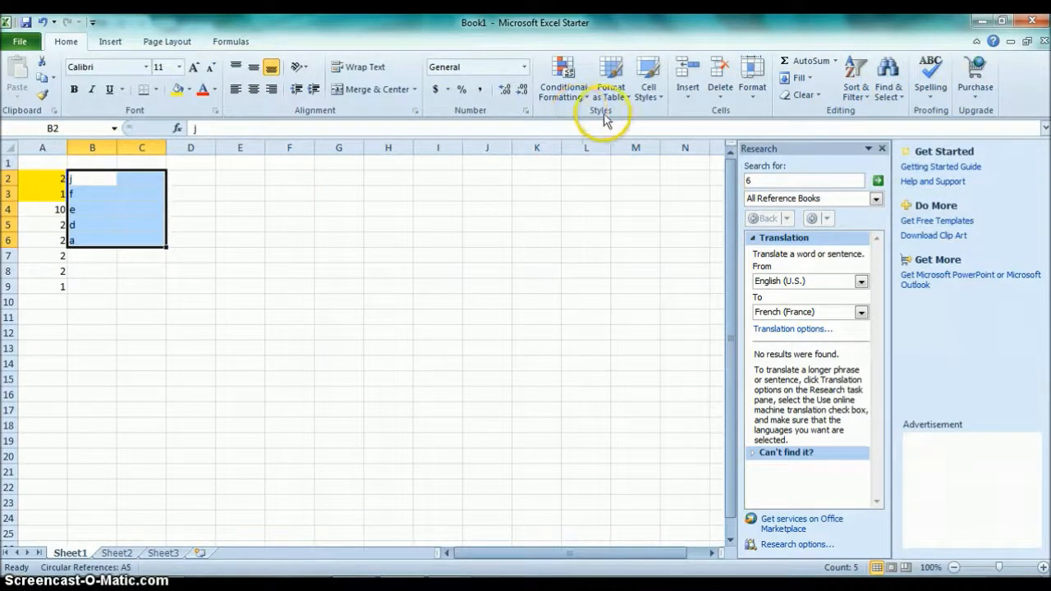
left_click(856, 86)
left_click(883, 150)
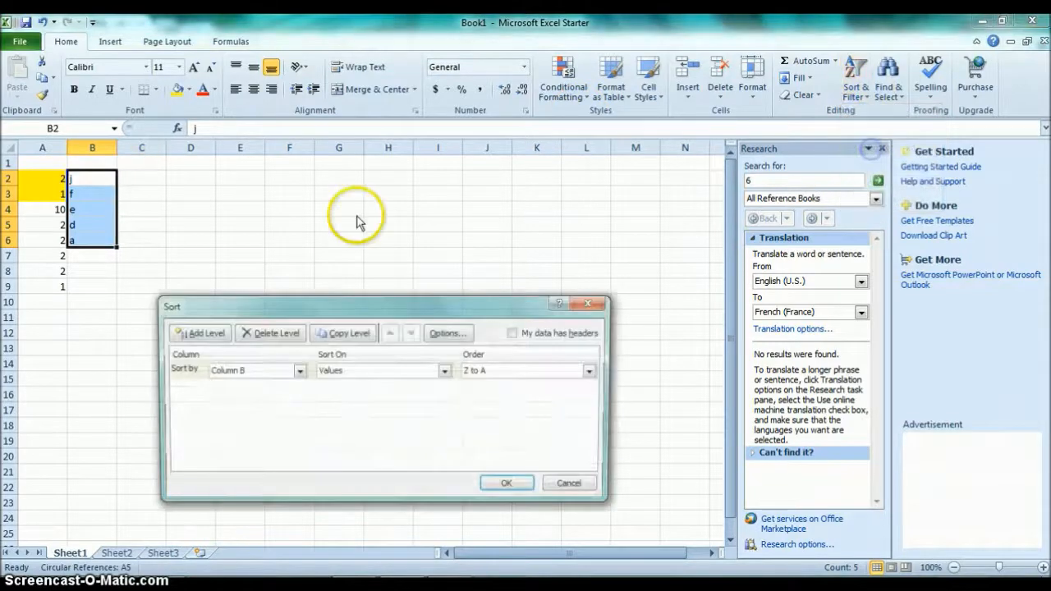
left_click(602, 310)
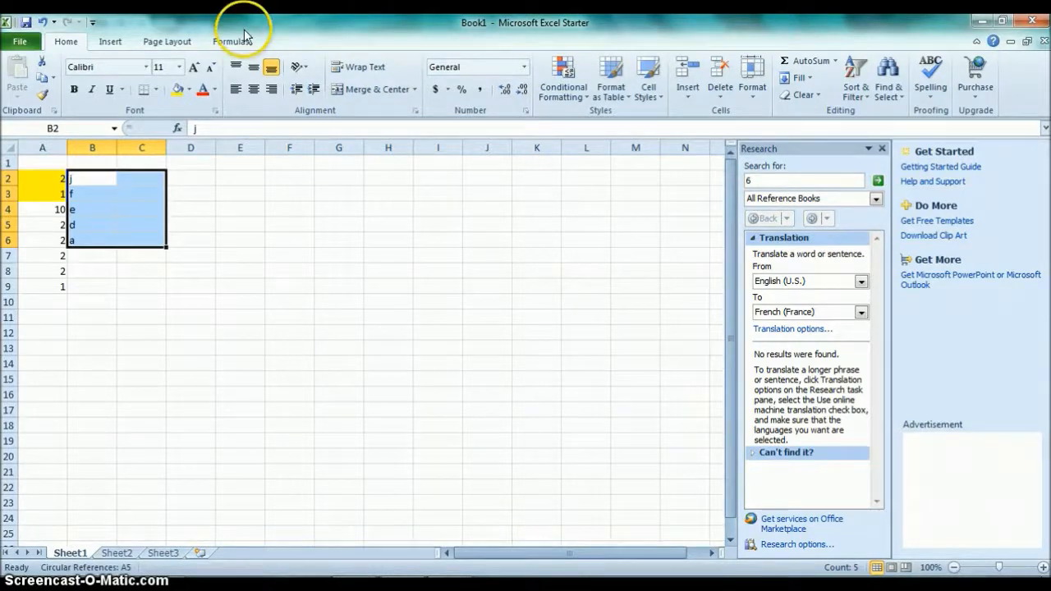
- Center the contents of the selected range B2:C6 horizontally
left_click(255, 87)
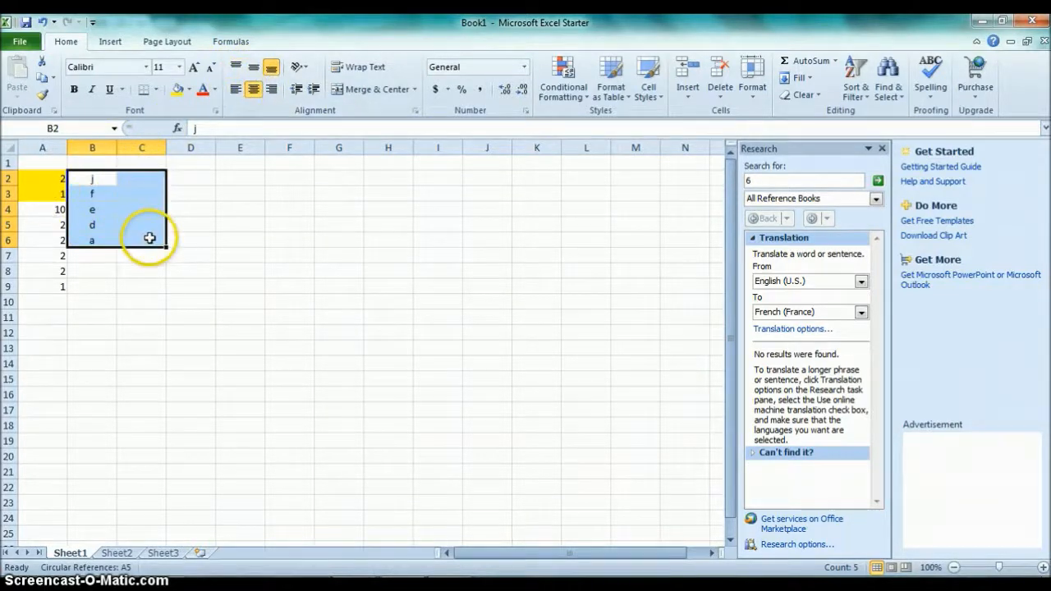
left_click(110, 41)
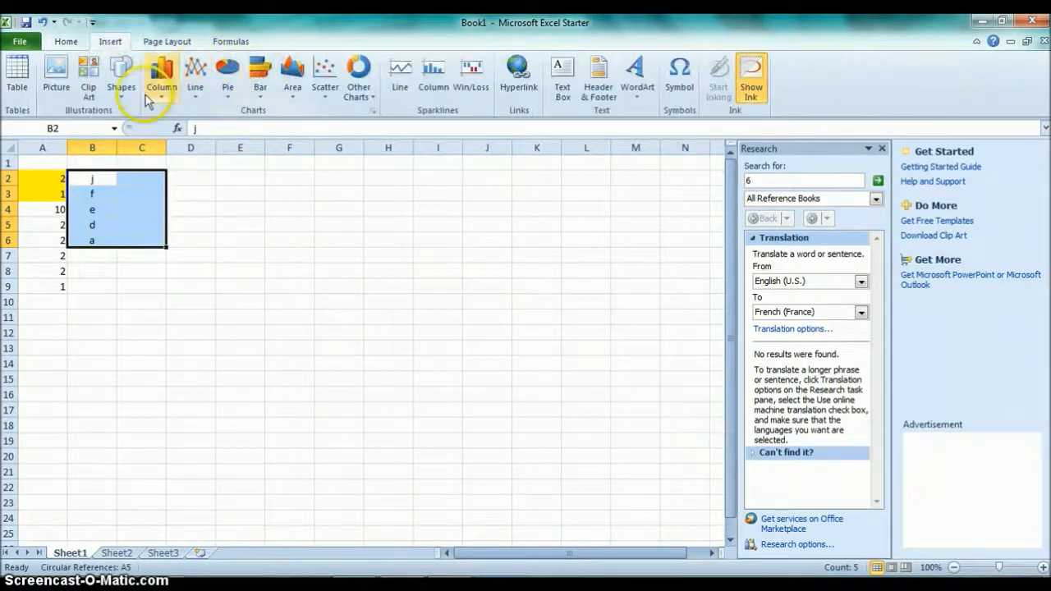
left_click(66, 41)
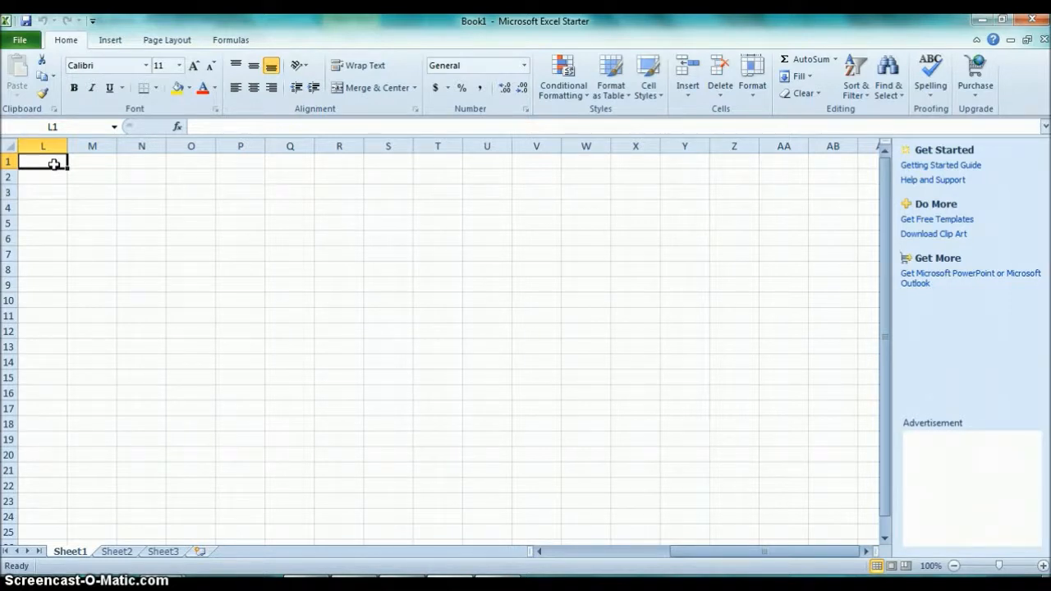
- Enter "google" in cell L1 and change its font color to light blue
type("google")
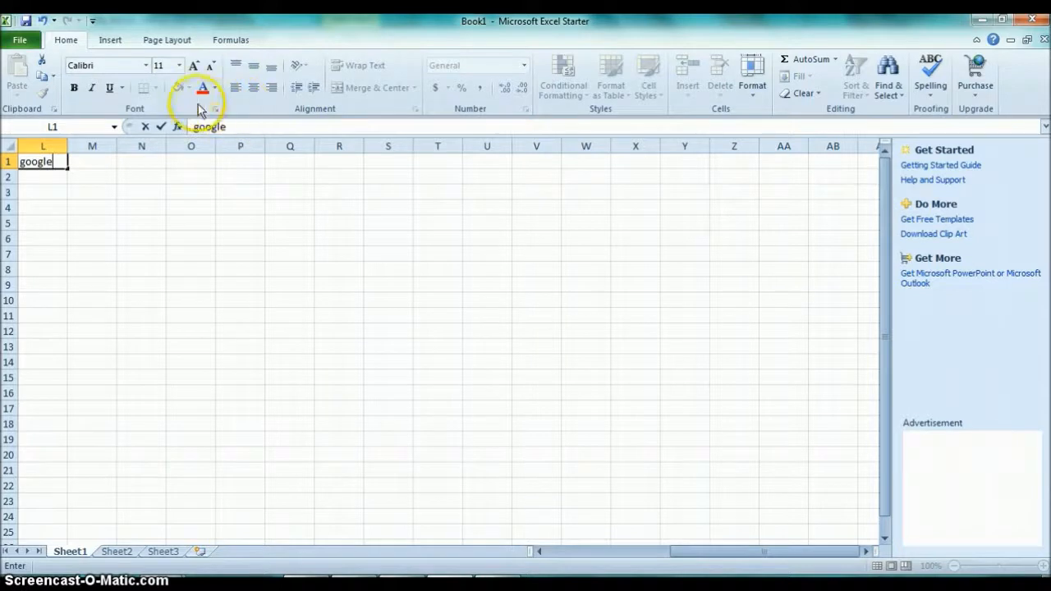
mouse_move(56, 165)
left_mouse_down()
mouse_move(4, 186)
mouse_move(23, 162)
left_mouse_up()
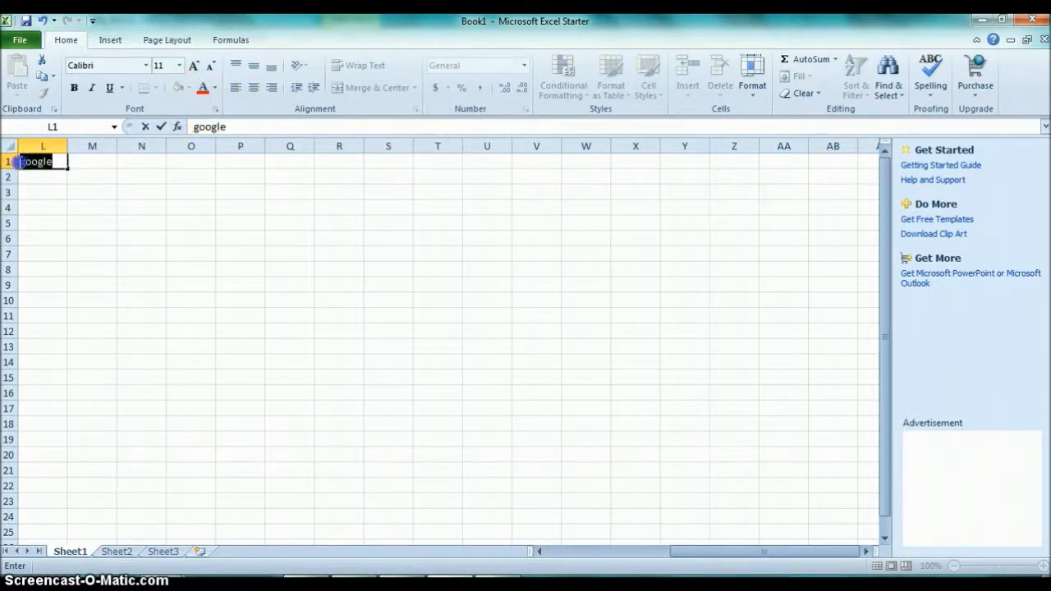
left_click(200, 91)
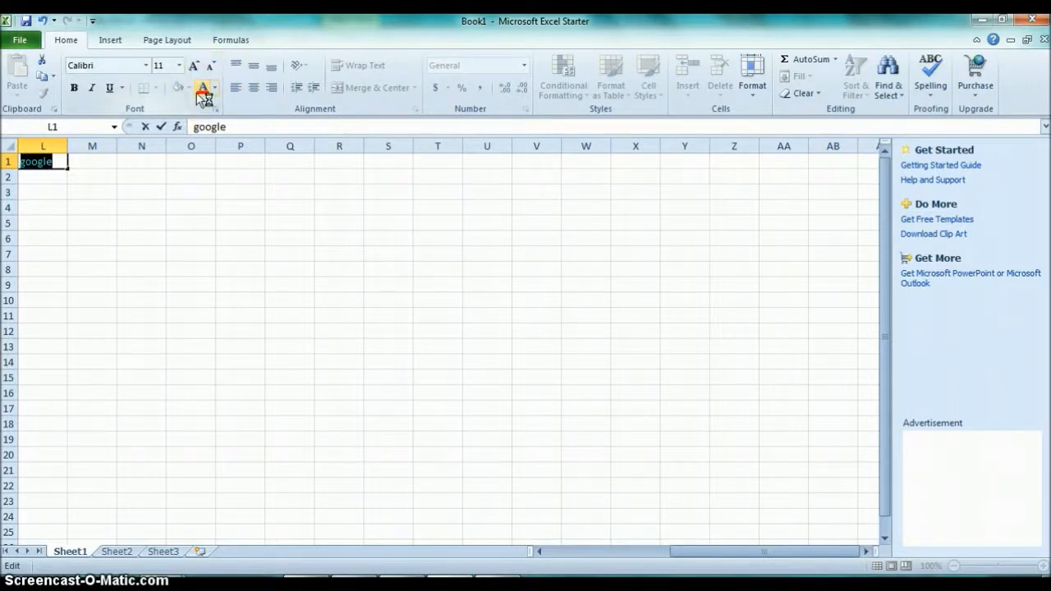
left_click(214, 88)
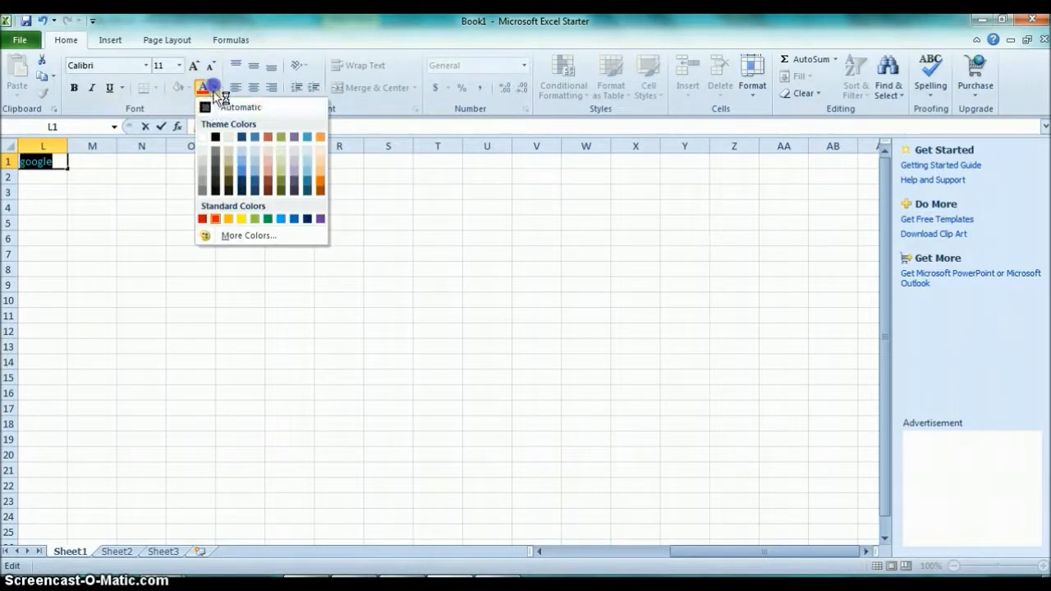
left_click(231, 167)
left_click(239, 192)
left_click(47, 172)
- Make the text in cell L1 bold and italic, and set its font to Arial Black
double_click(49, 161)
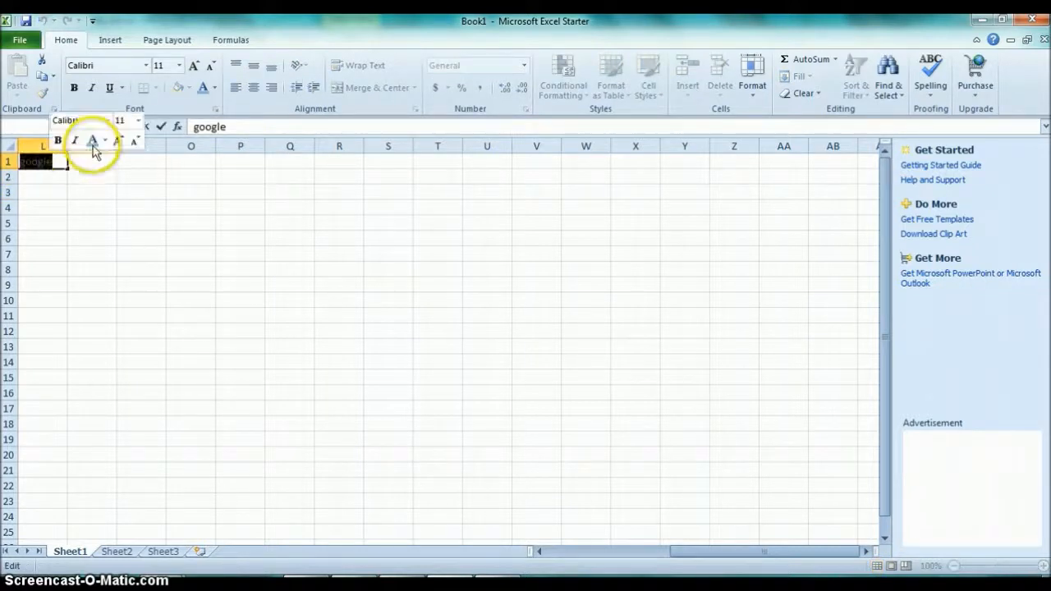
left_click(71, 88)
left_click(93, 89)
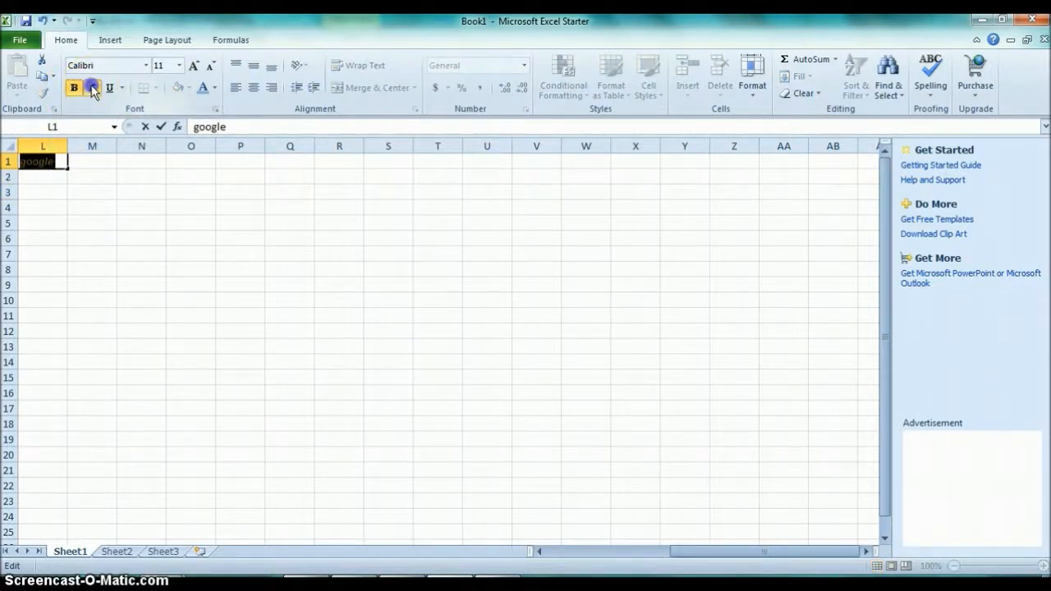
left_click(140, 65)
left_click(146, 66)
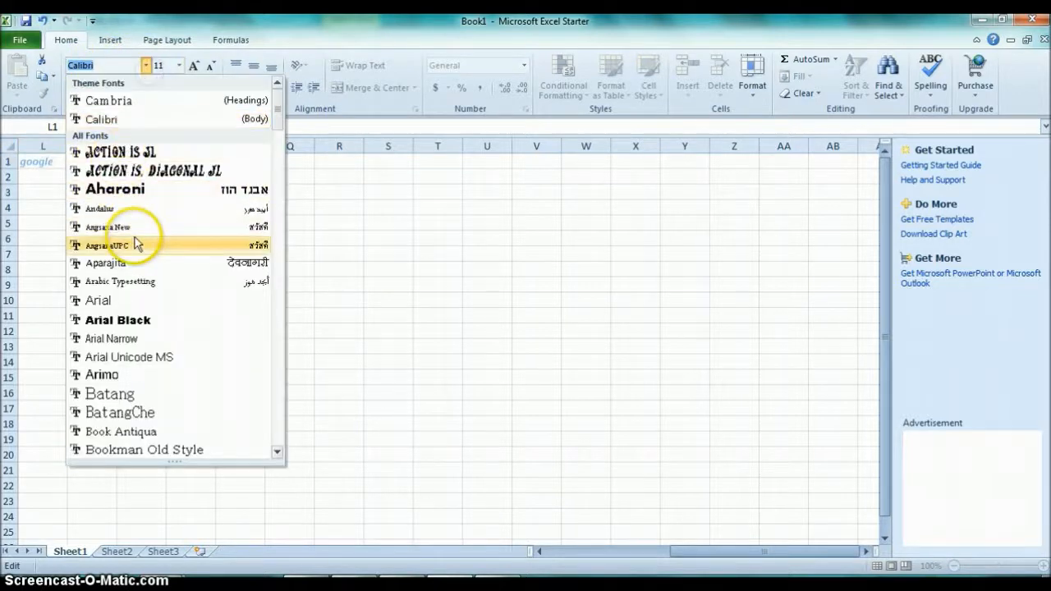
left_click(152, 320)
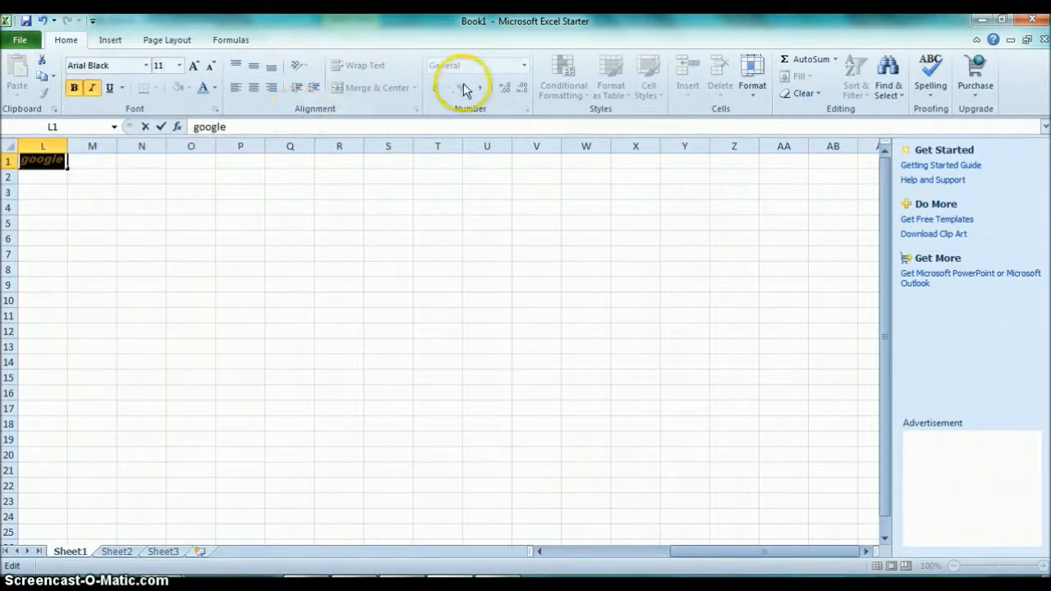
- Insert a red WordArt object, replace its placeholder text with a first name, and deselect it
left_click(110, 42)
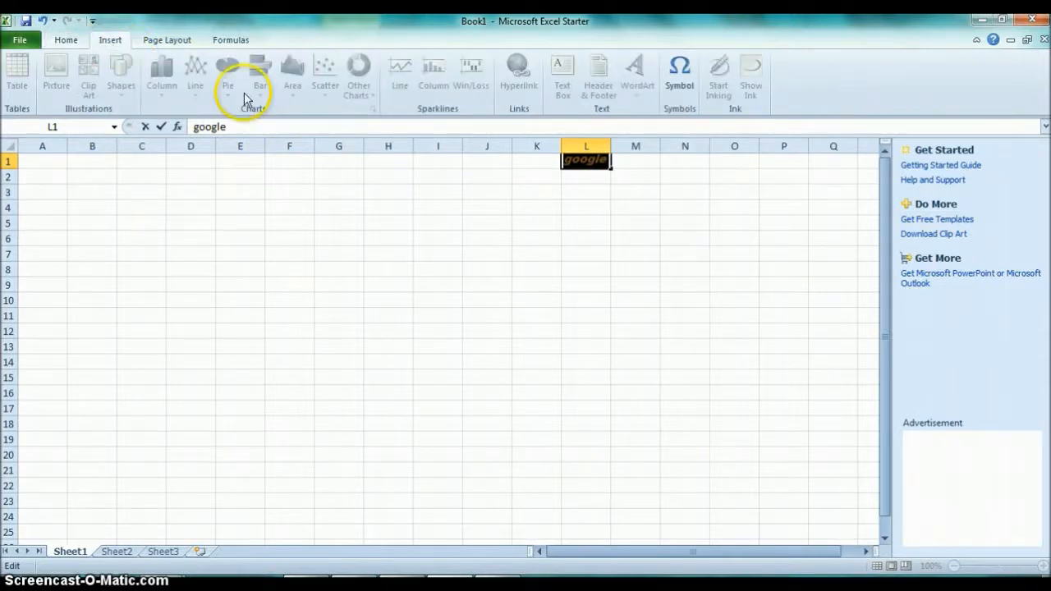
left_click(139, 225)
left_click_drag(38, 178, 38, 165)
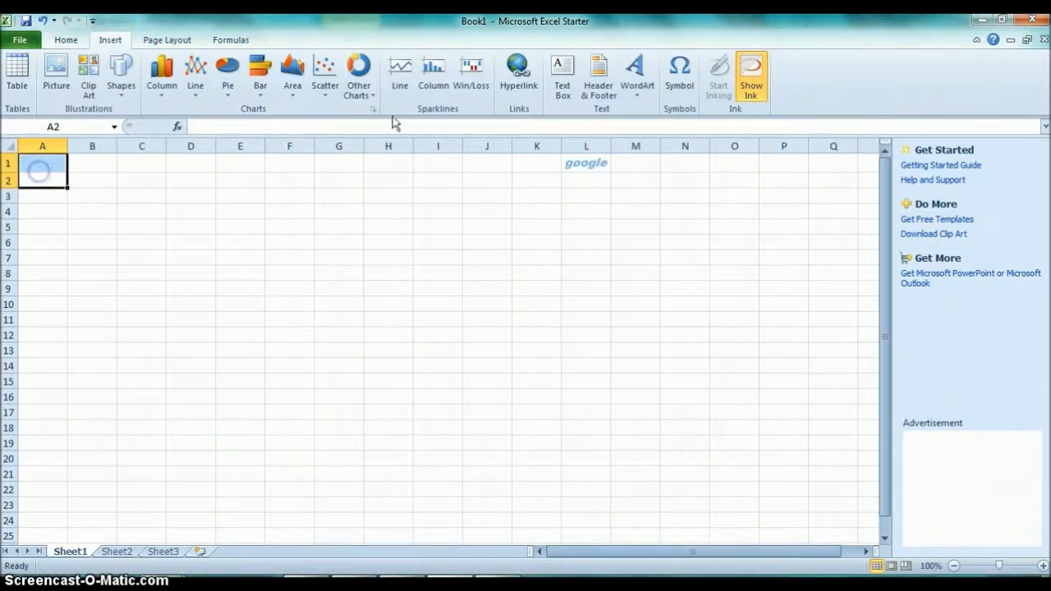
left_click(637, 72)
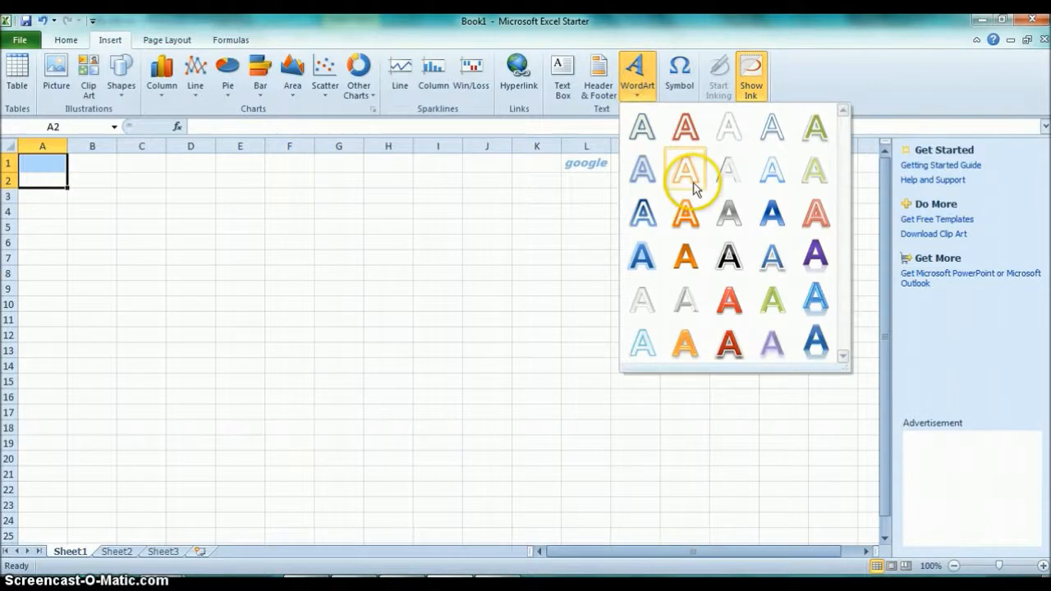
left_click(728, 302)
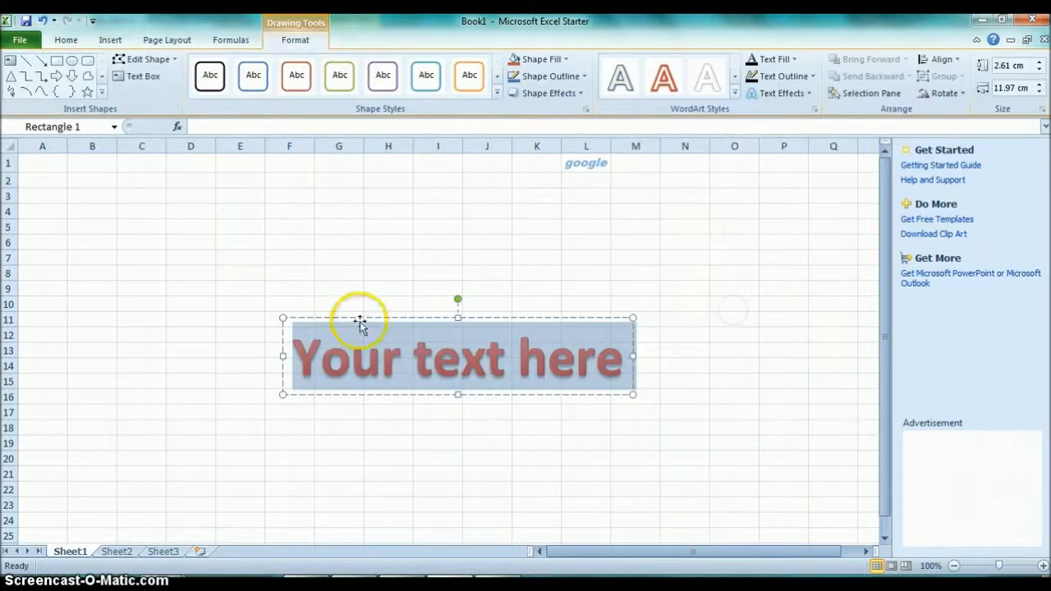
key("Delete")
type("hedi")
key("Return")
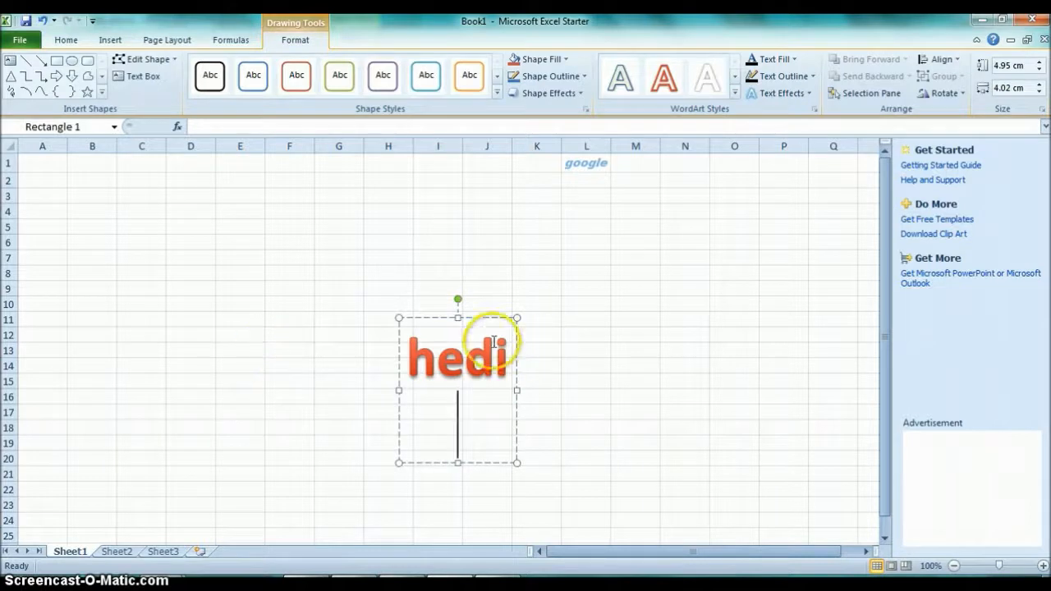
left_click(439, 306)
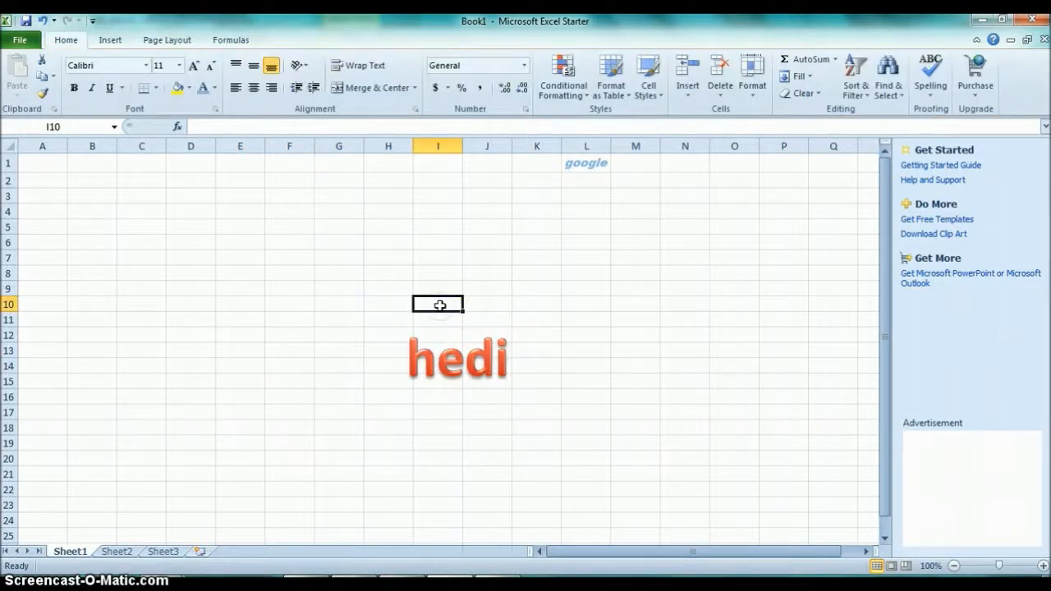
- Create a table from cell I10 without marking it as having headers
left_click(110, 46)
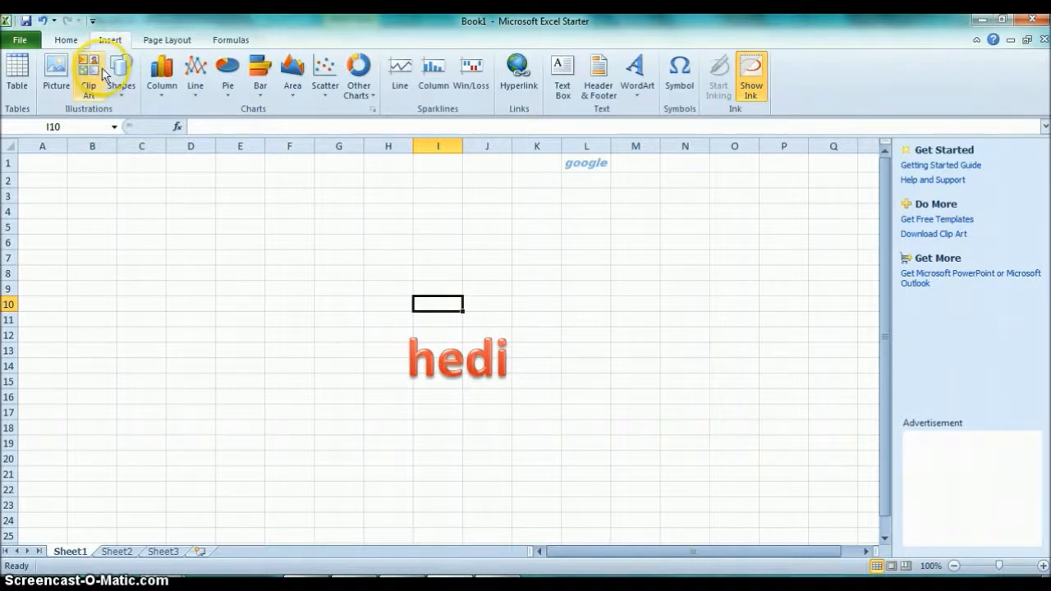
left_click(11, 89)
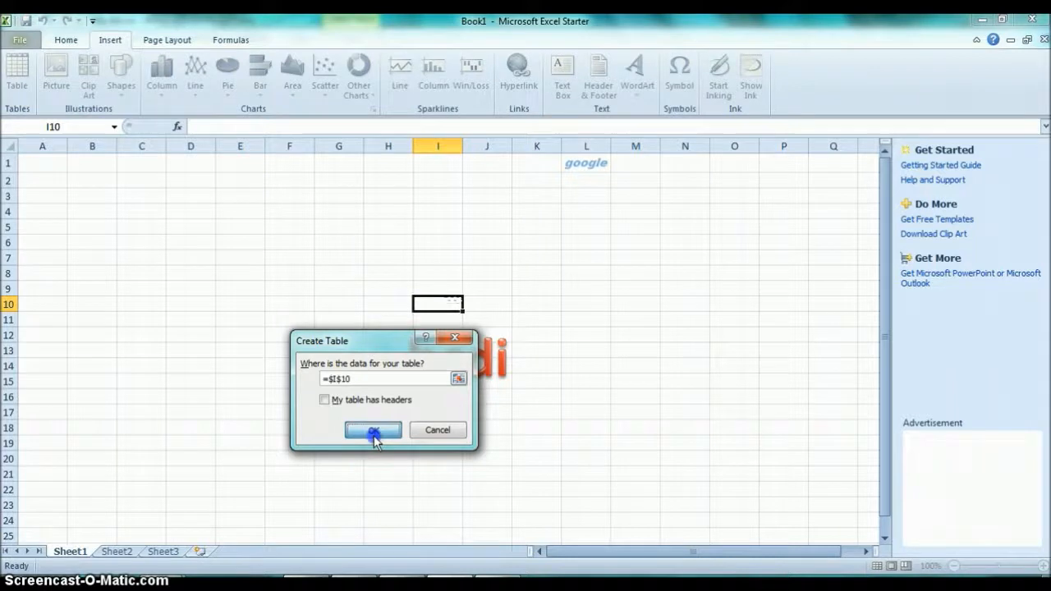
left_click(373, 431)
- Select I9:I11 and try the purple table style, settling on the green one
left_click_drag(460, 313, 443, 289)
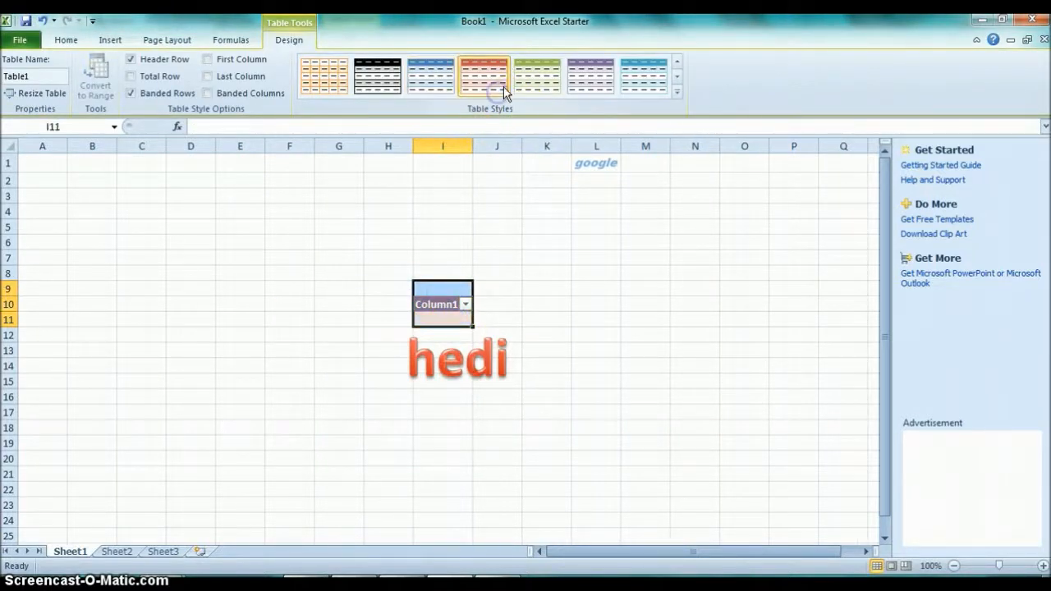
left_click(577, 72)
left_click(528, 82)
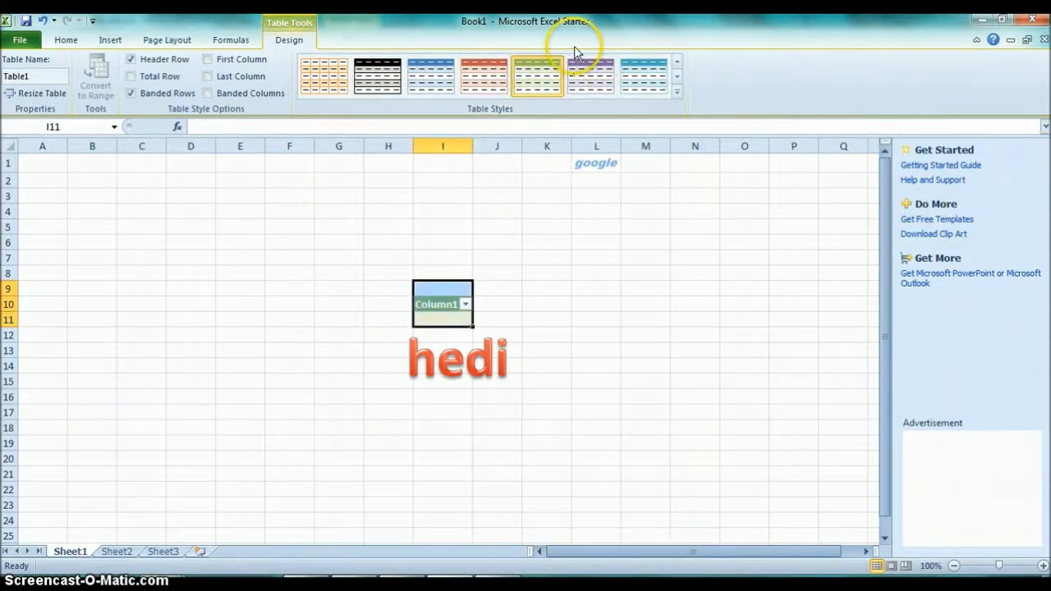
left_click(114, 40)
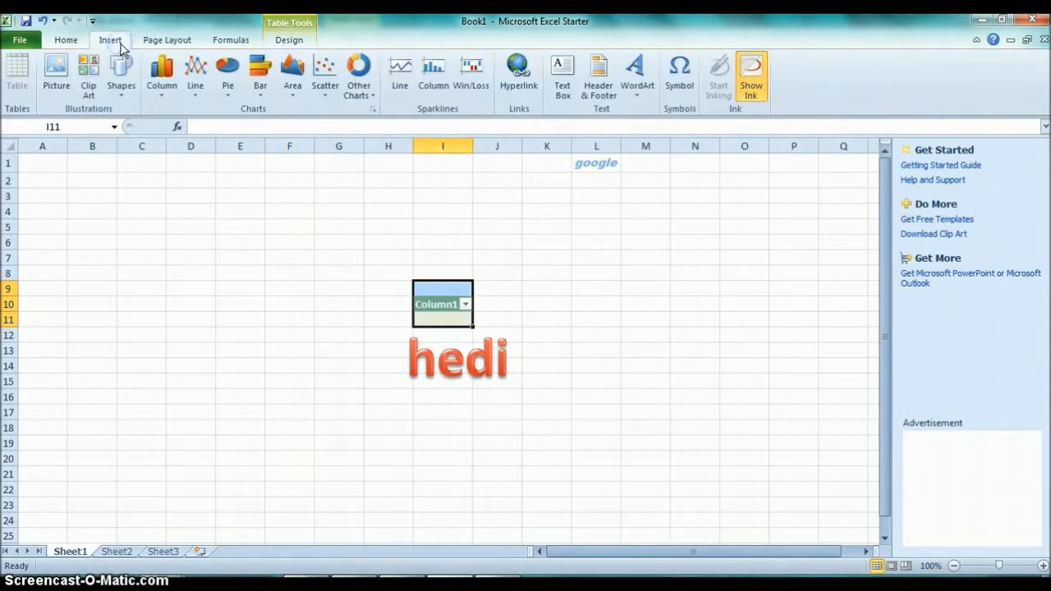
left_click(171, 86)
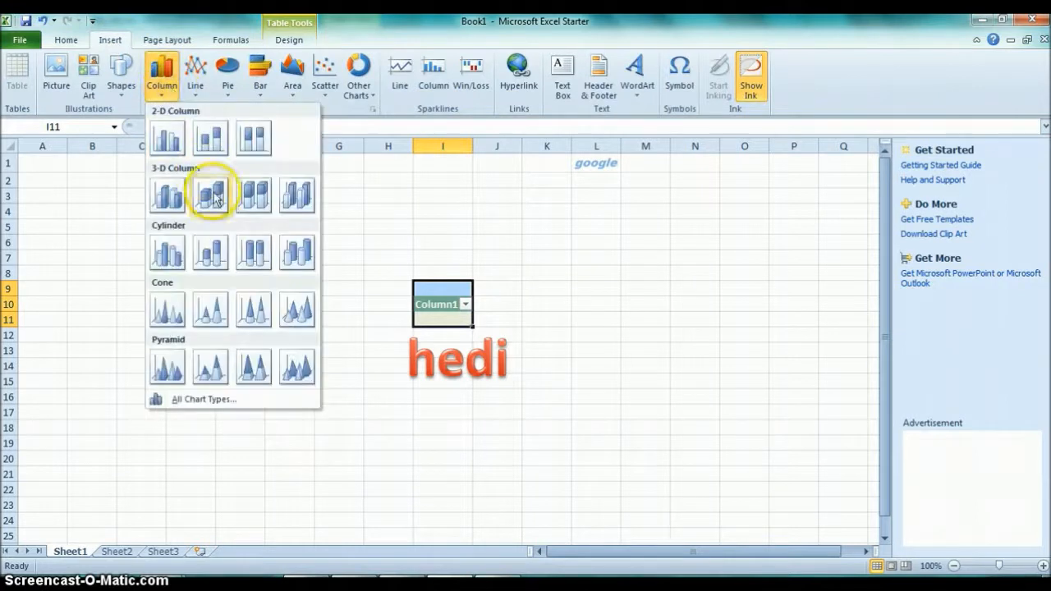
left_click(168, 102)
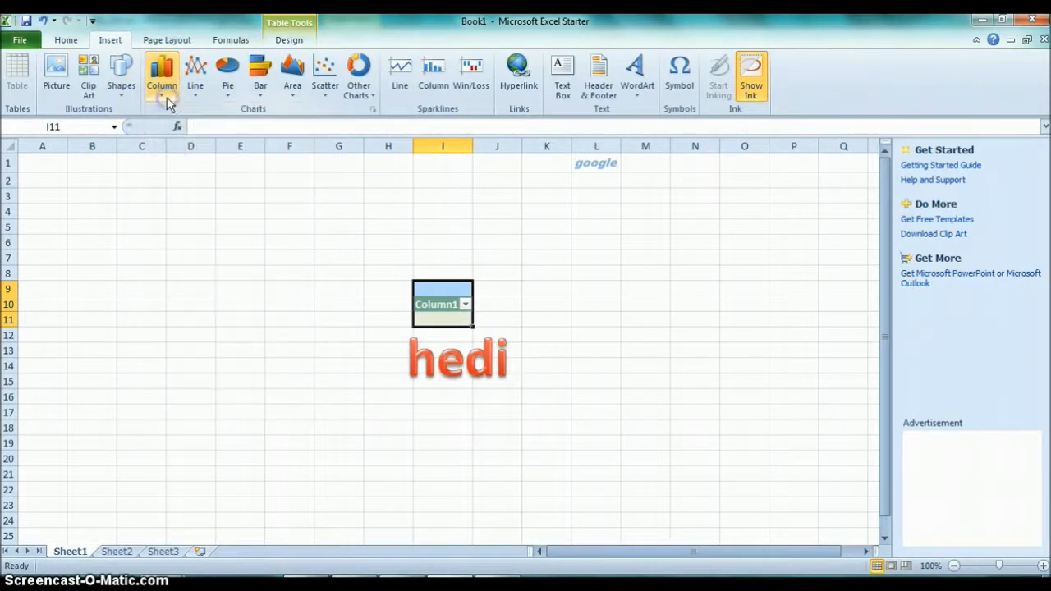
left_click(200, 90)
left_click(201, 92)
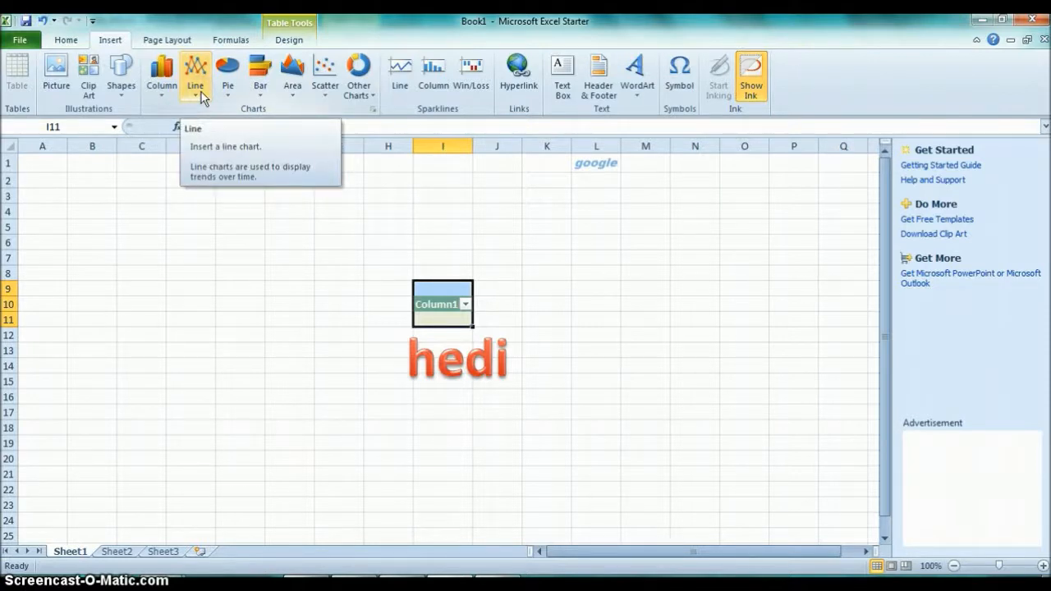
left_click(228, 78)
left_click(233, 40)
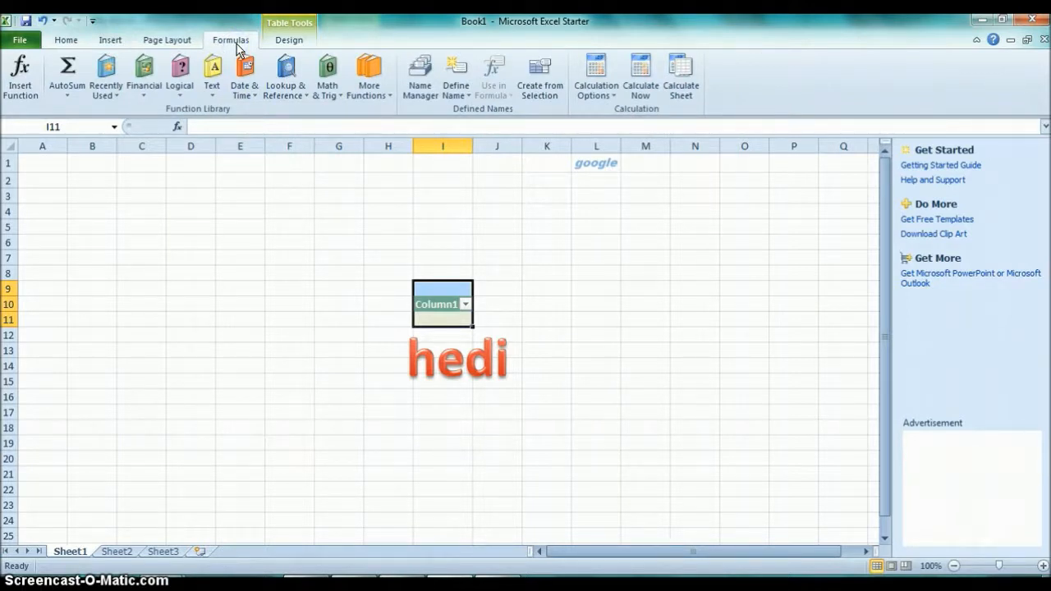
left_click(111, 41)
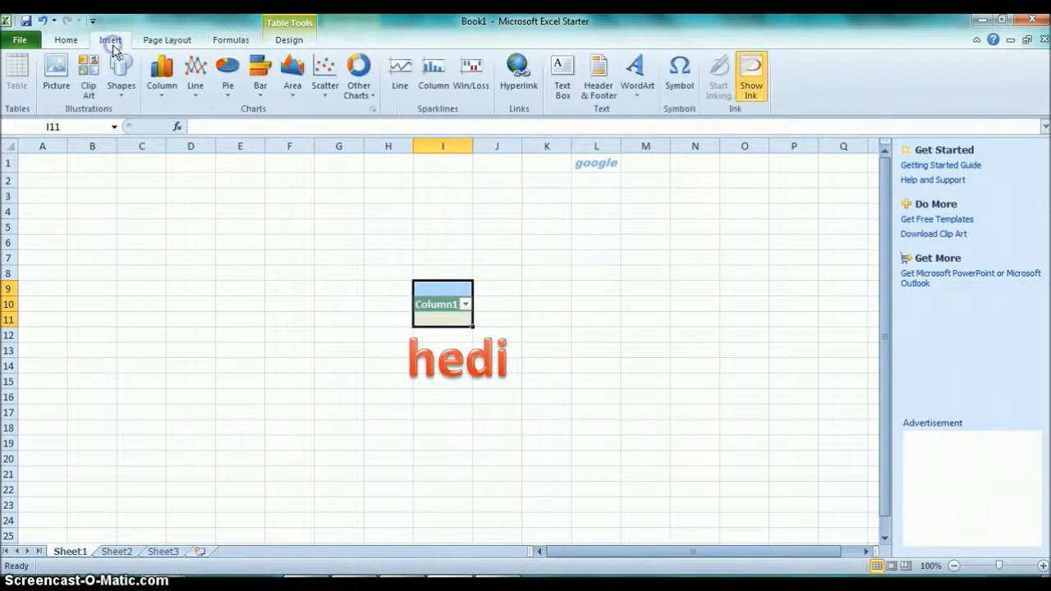
- Examine the list of calculation functions that AutoSum offers, then close it without inserting one
left_click(68, 41)
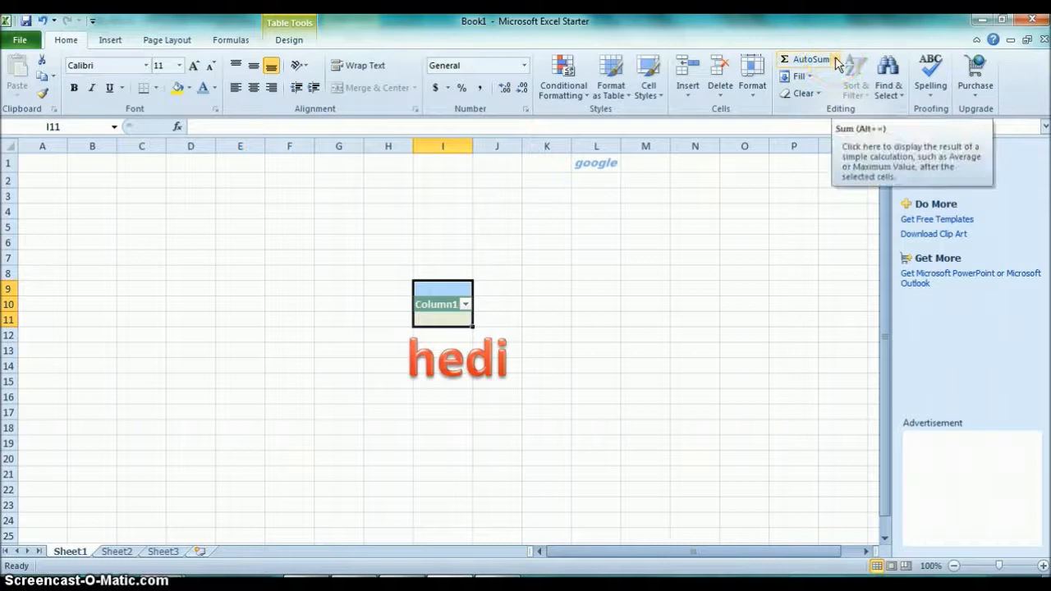
left_click(836, 60)
left_click(836, 60)
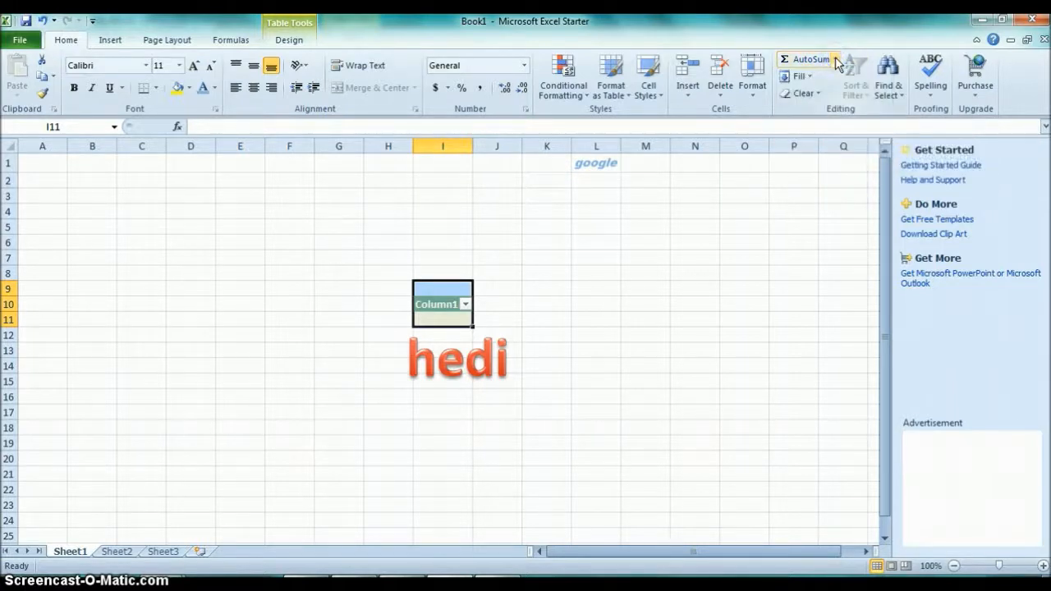
left_click(837, 63)
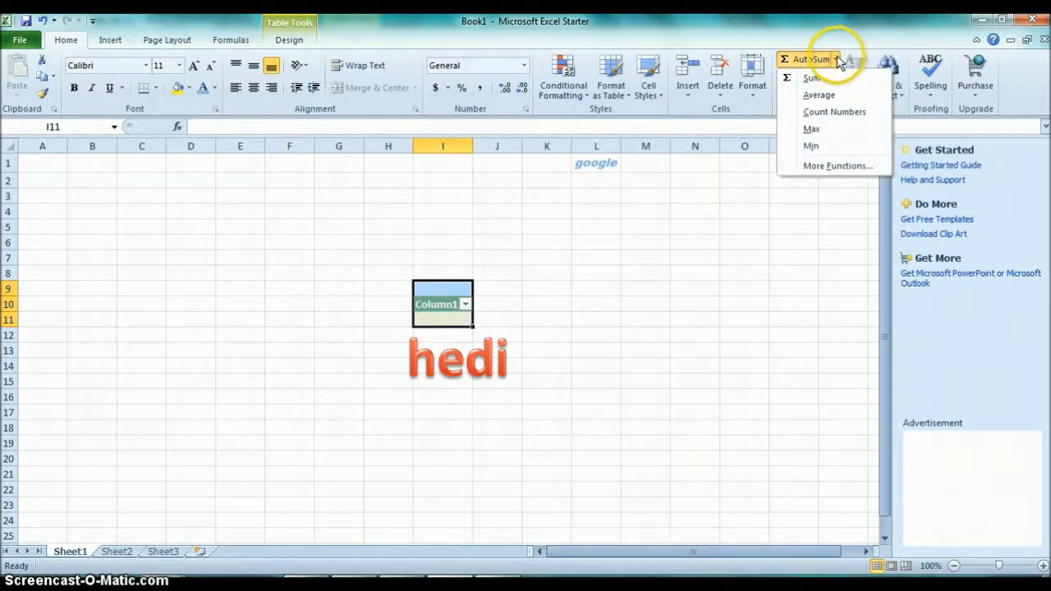
left_click(837, 60)
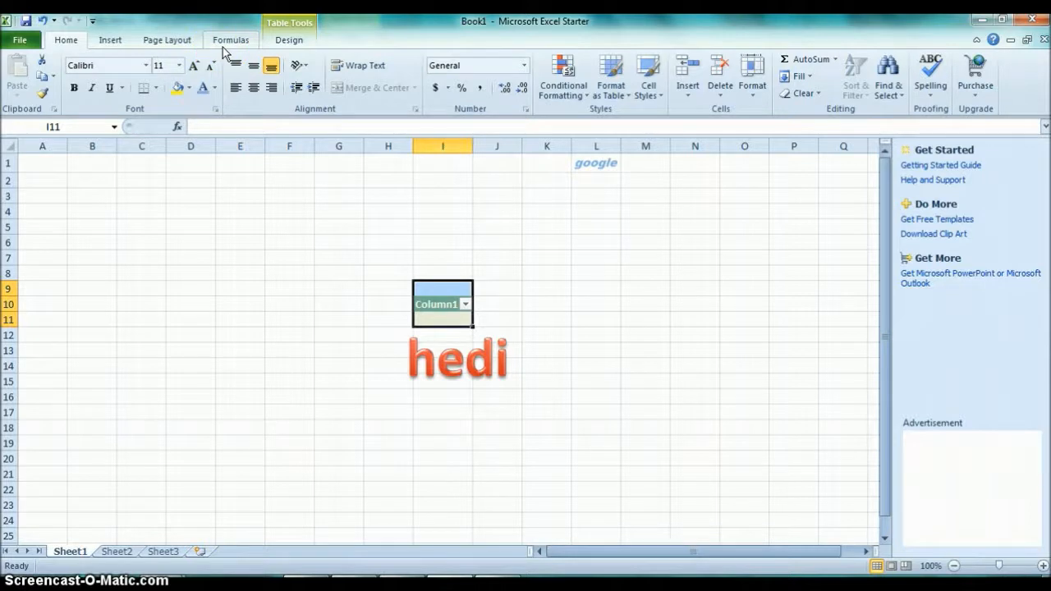
left_click(289, 42)
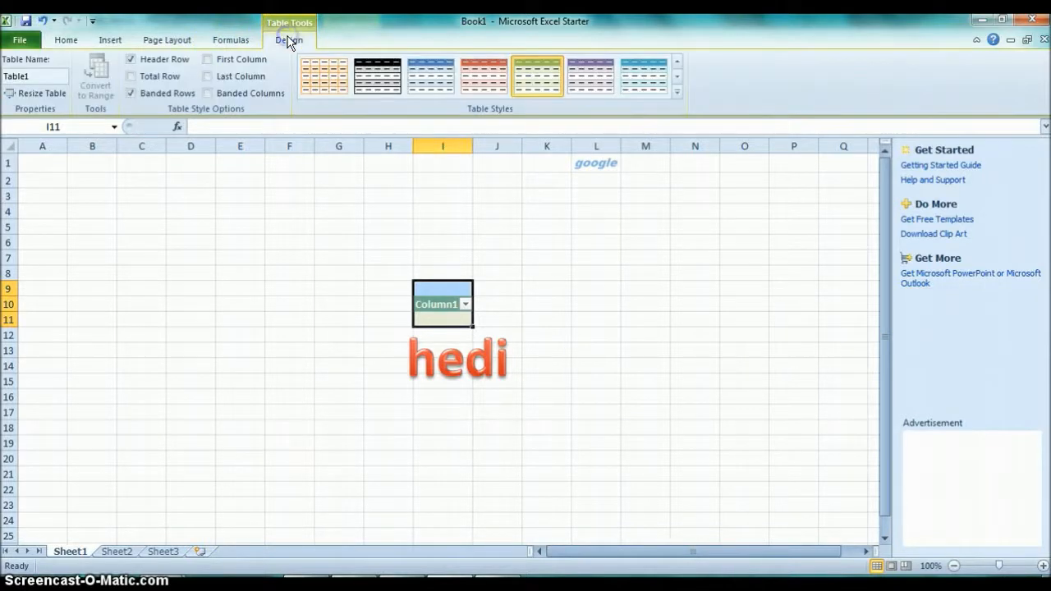
left_click(80, 43)
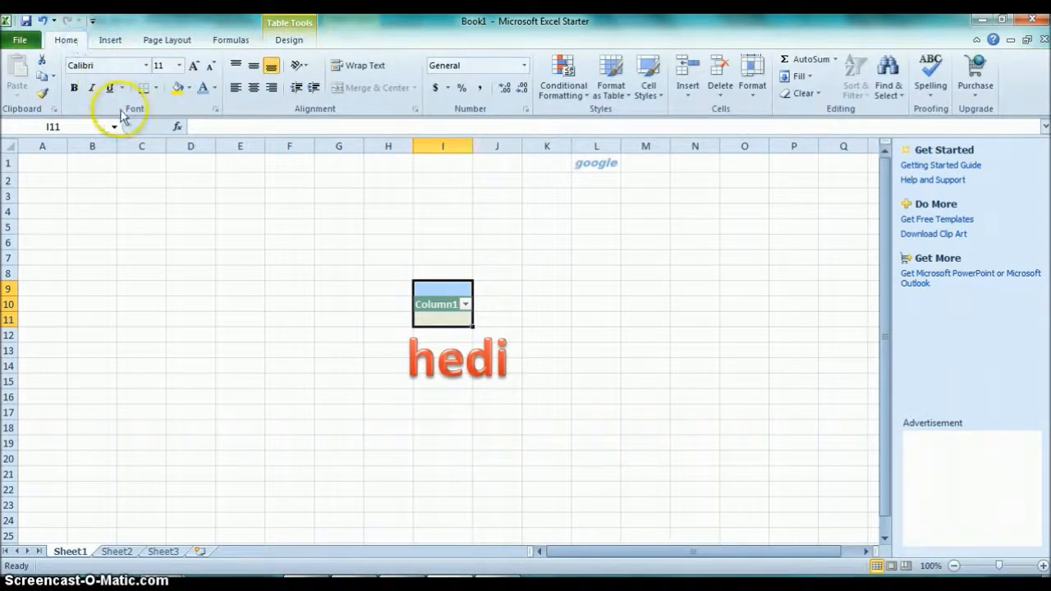